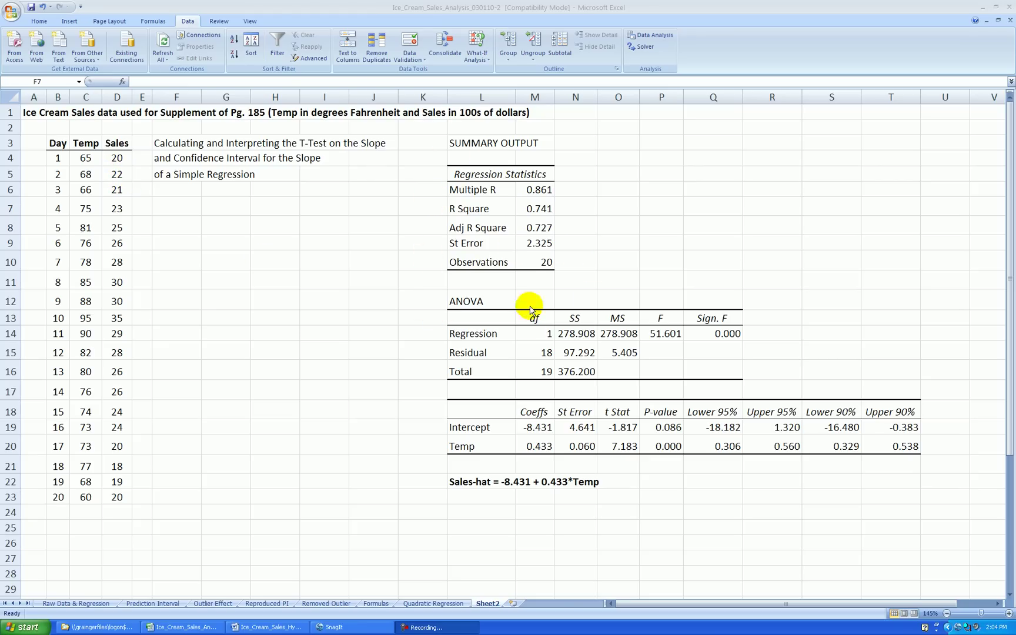
Step: Examine the Regression tool's input ranges, confidence level and output range, and close it without running the analysis
click(657, 39)
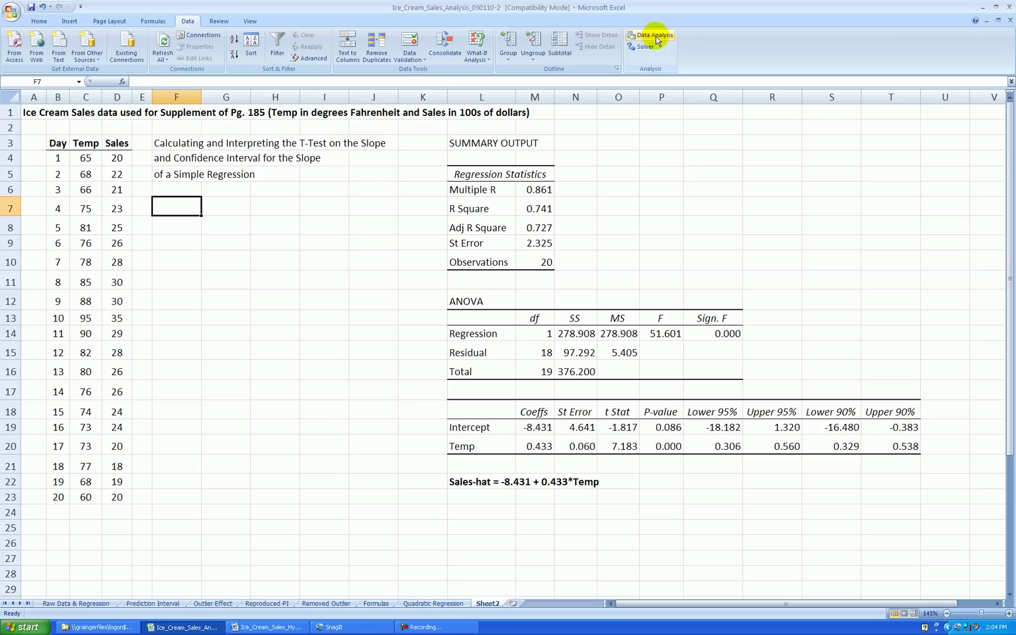
click(657, 37)
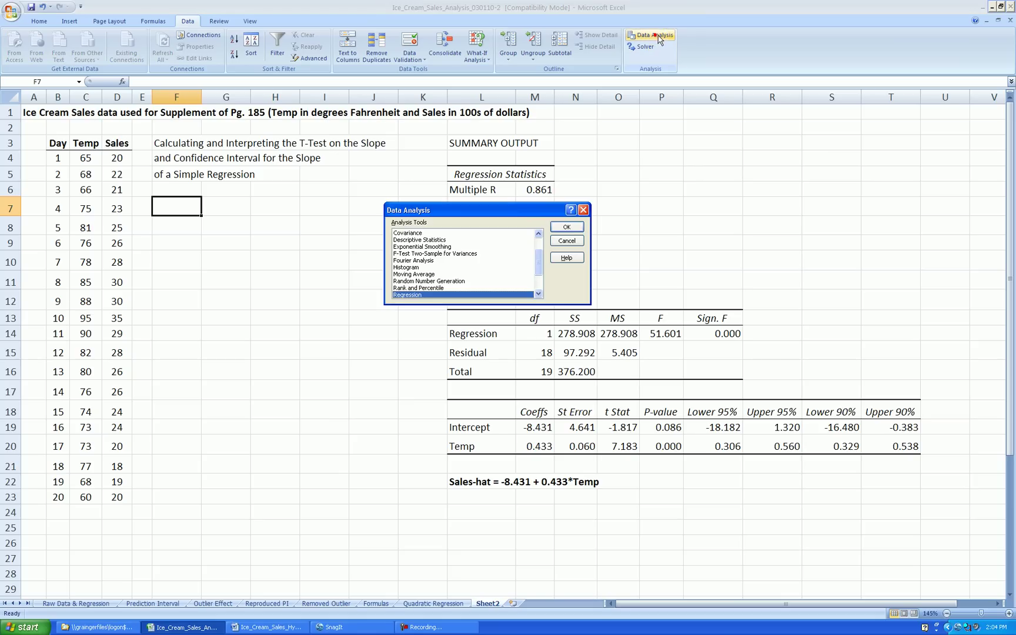
click(577, 226)
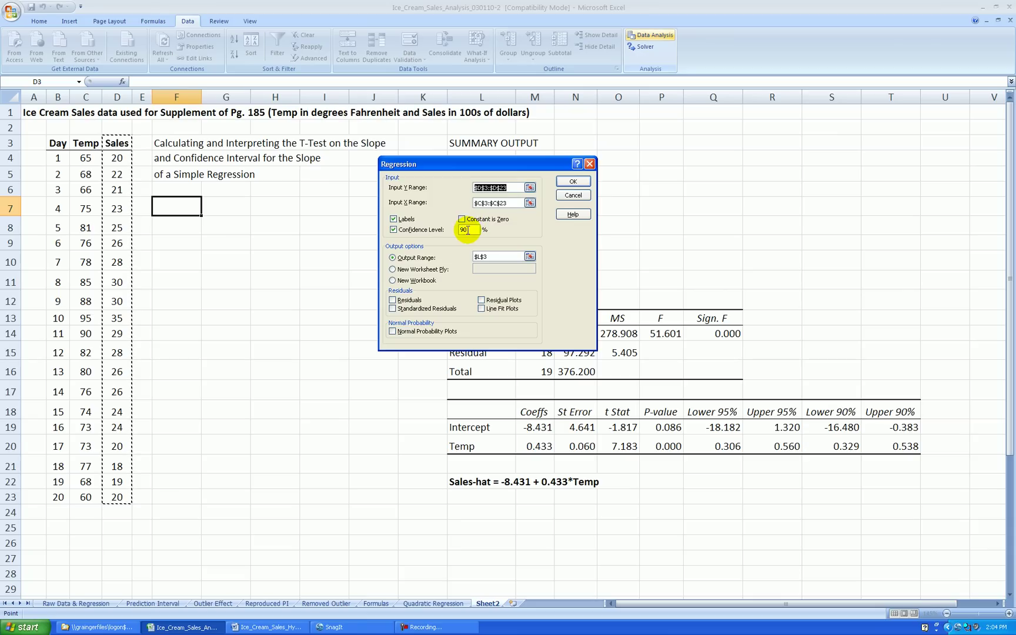
click(573, 195)
click(567, 240)
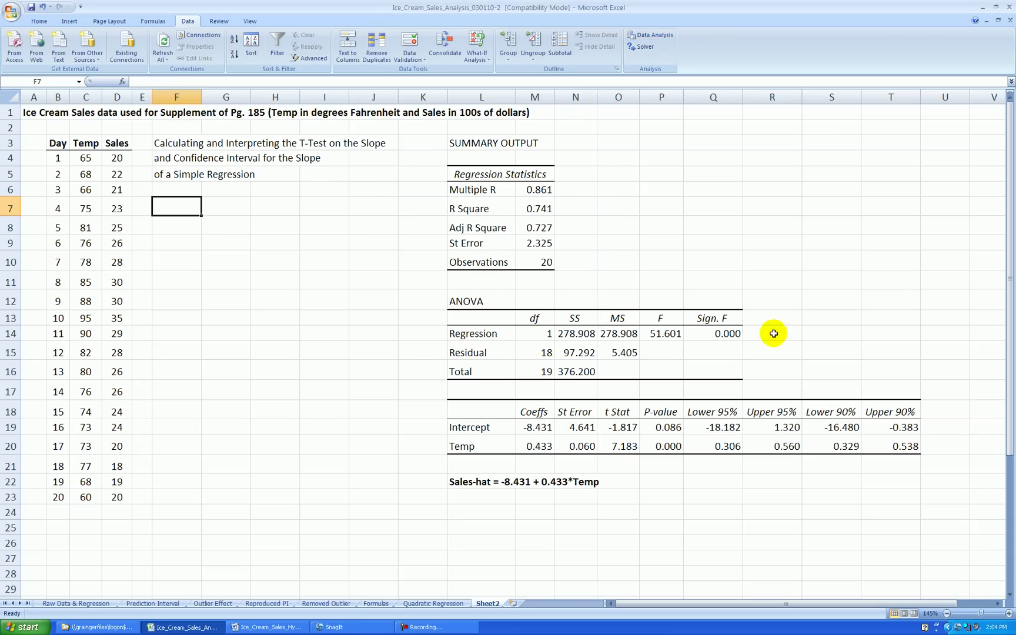
Step: Examine the 95% and 90% lower and upper confidence limits for the Temp coefficient in the regression output
scroll(773, 348, down, 1)
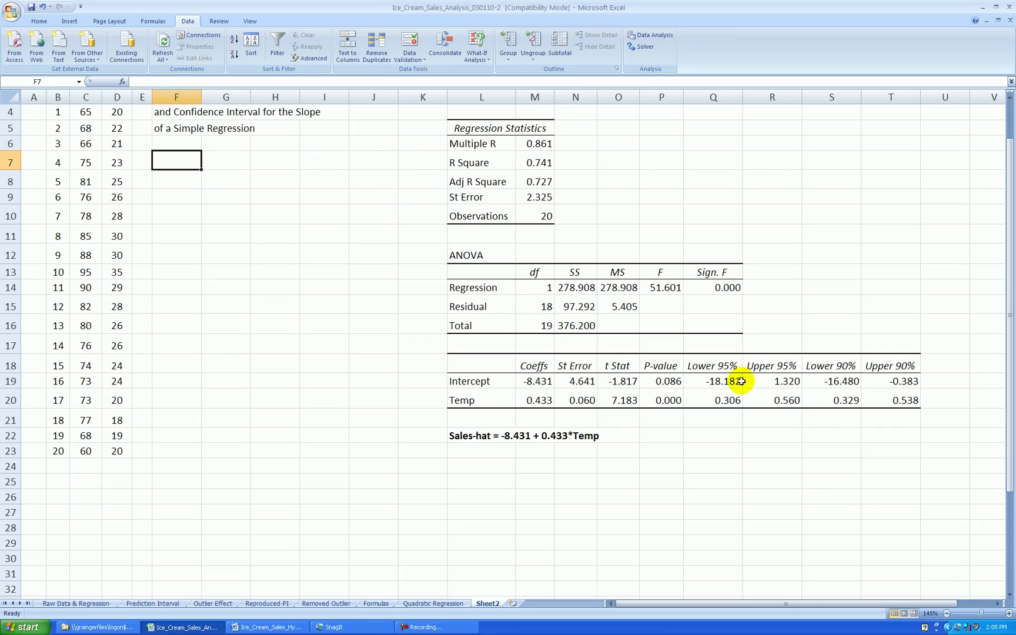
drag(725, 366, 771, 399)
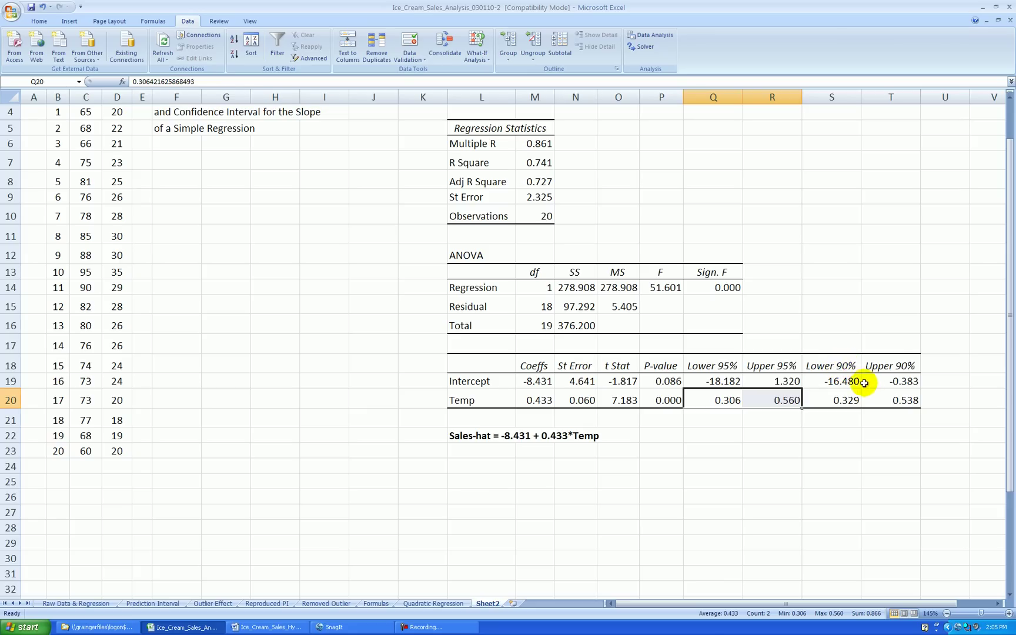
click(835, 418)
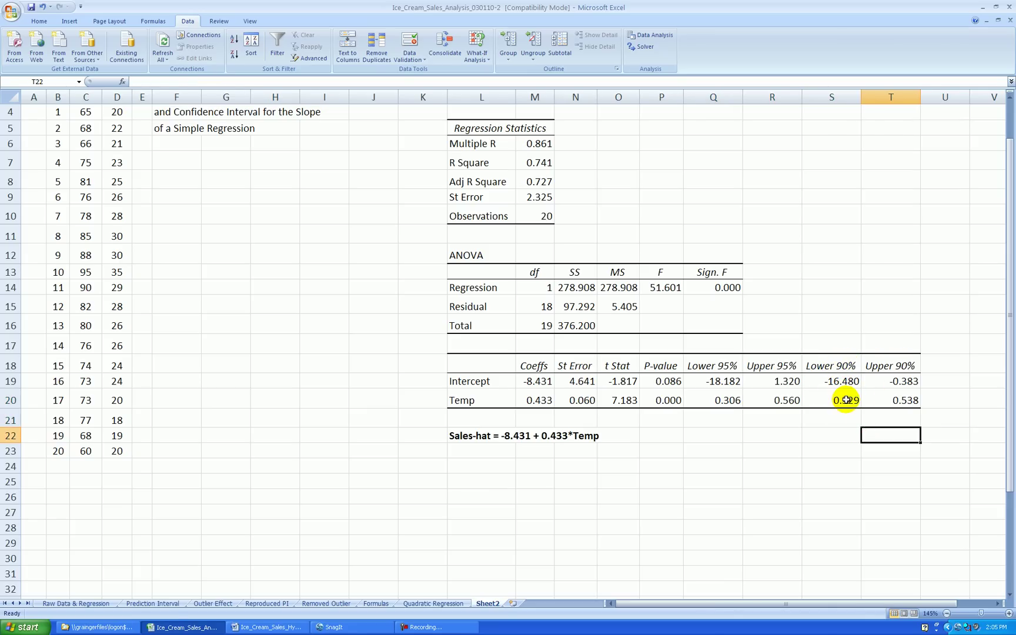
drag(846, 400, 884, 399)
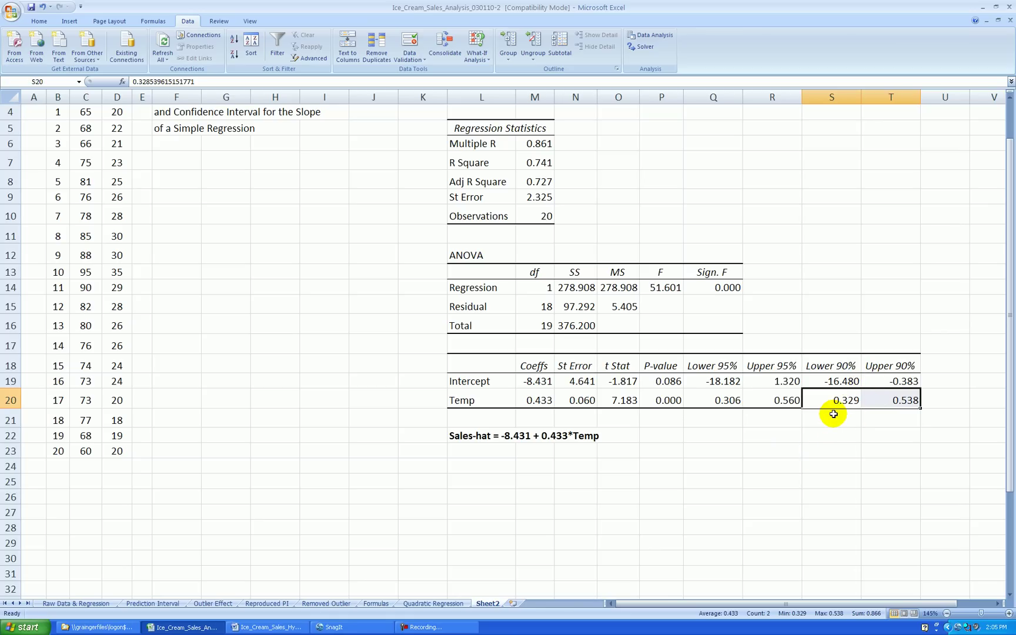
click(762, 438)
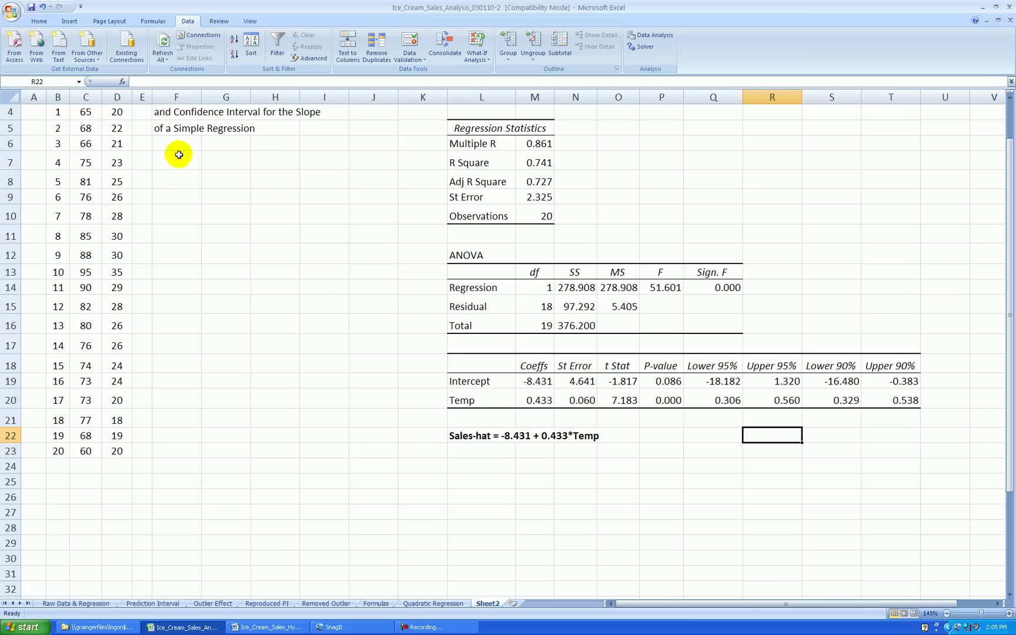
Step: Enter the text "A 100(1-α)% confidence" in cell F8, inserting the Greek alpha as a symbol
click(183, 181)
text(A 100(1-)
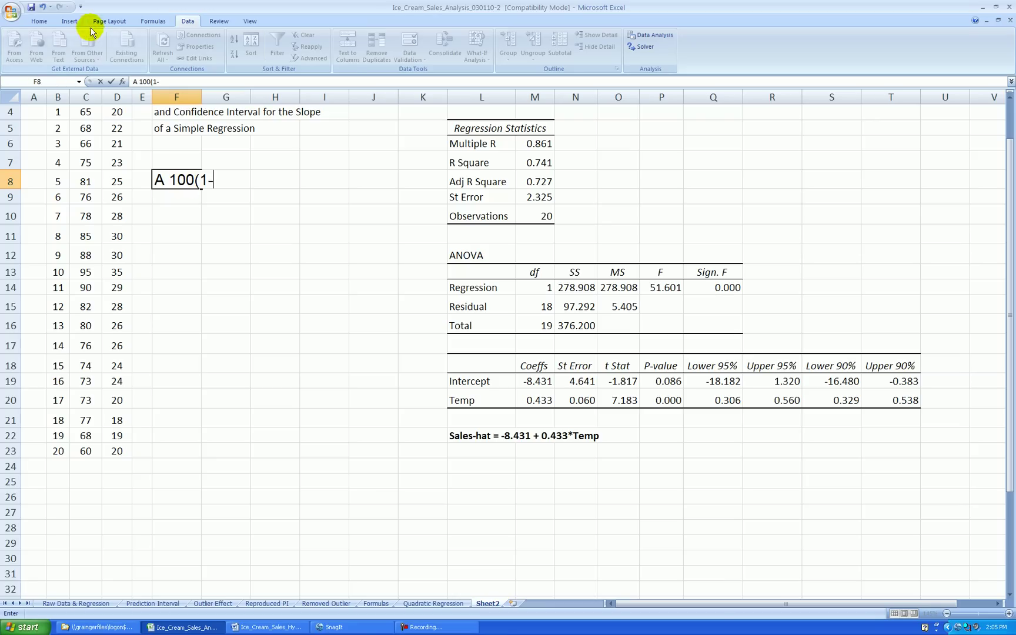
click(69, 21)
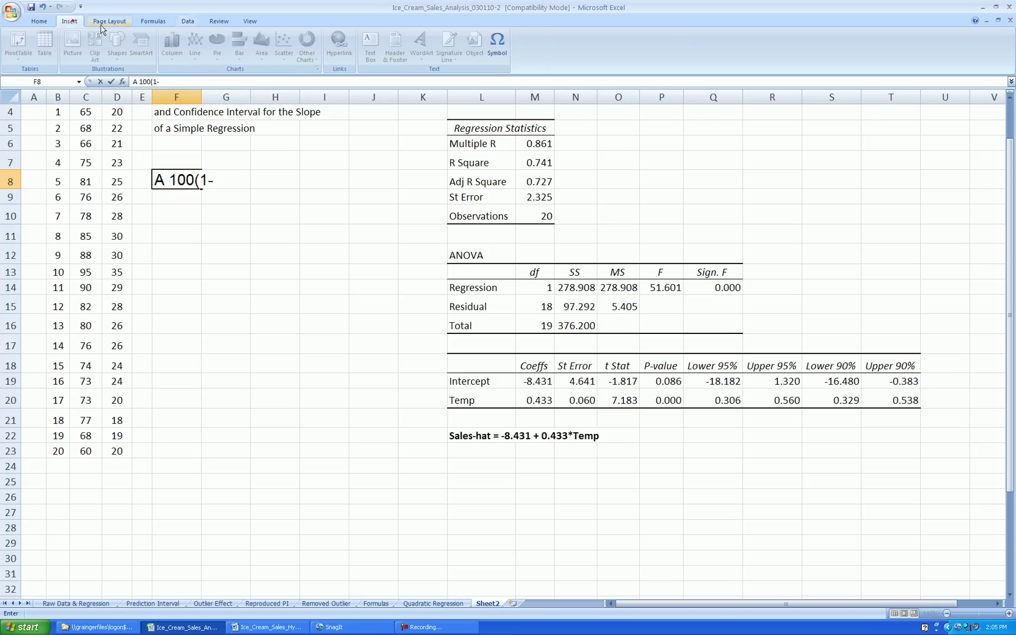
click(493, 40)
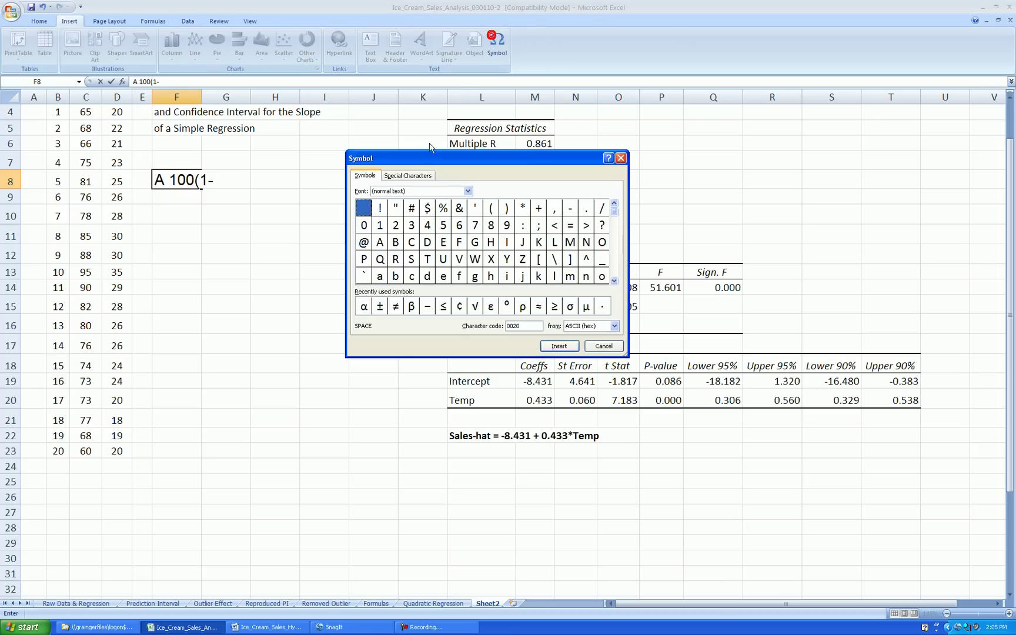
click(364, 306)
click(560, 346)
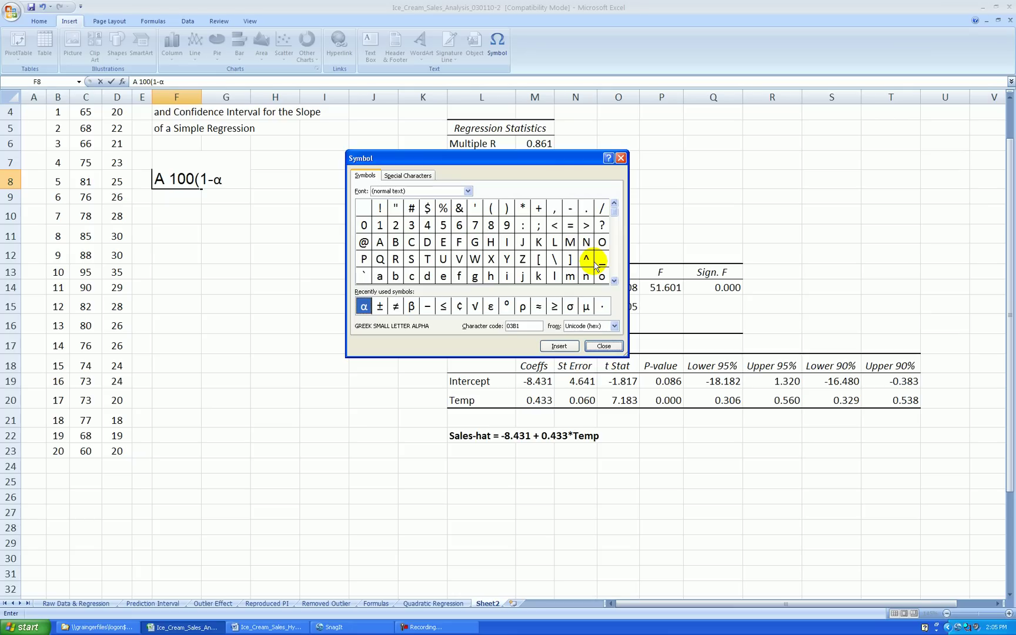
click(604, 346)
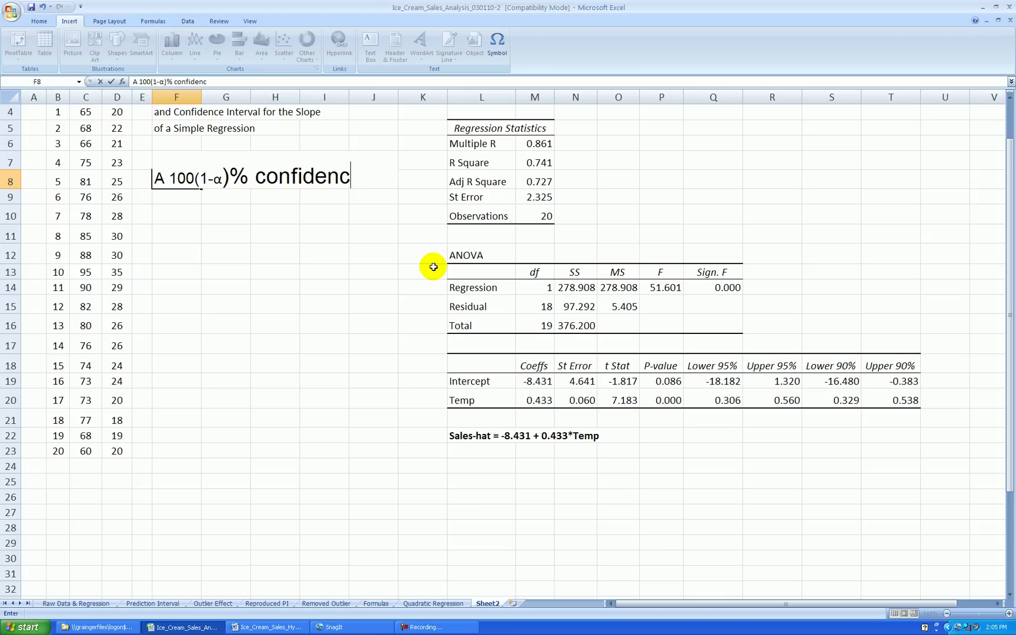
key(BackSpace)
key(Return)
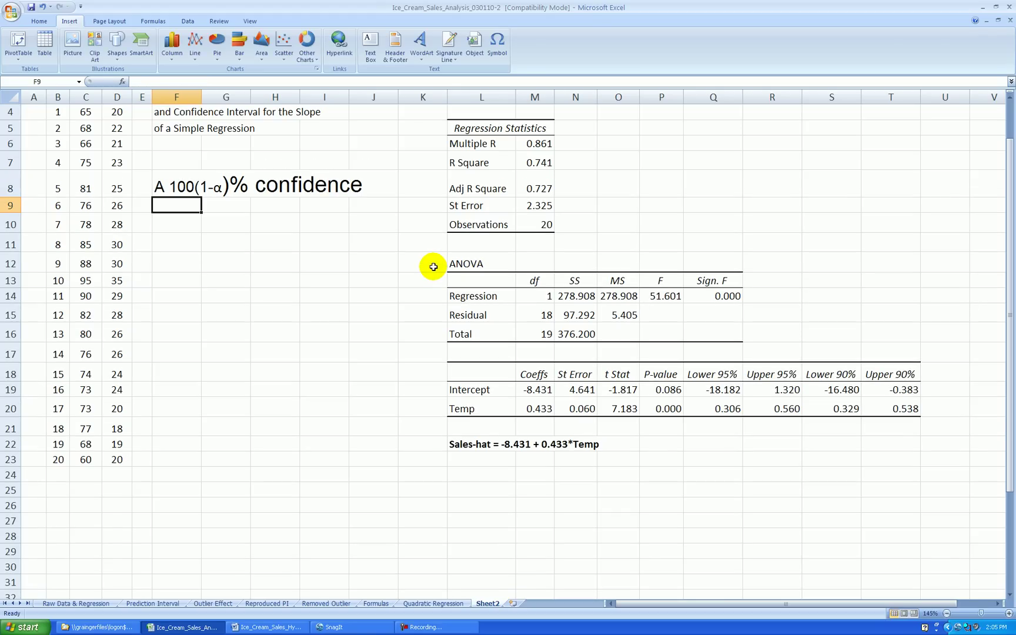
Step: Enter the text "interval for the slope, β1." in cell F9, inserting the Greek beta as a symbol
text(interval for the slope,)
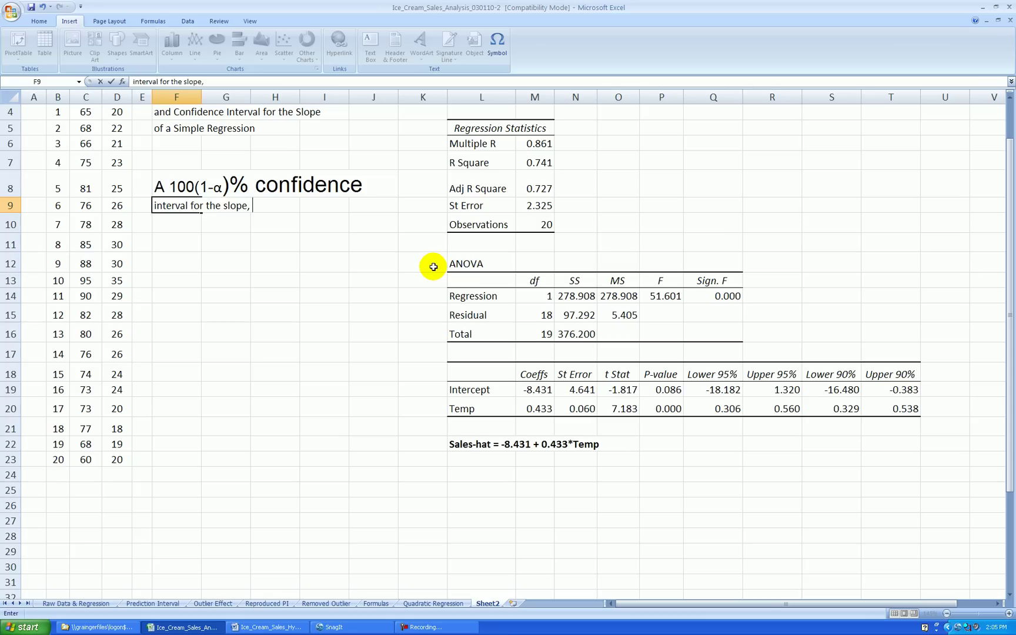
click(498, 41)
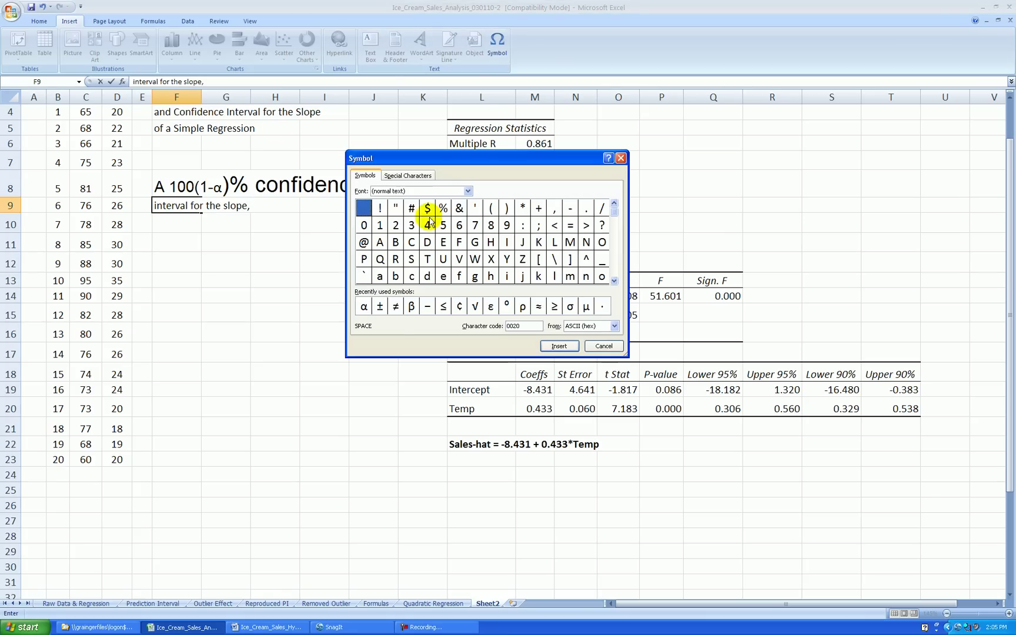
click(412, 306)
click(603, 346)
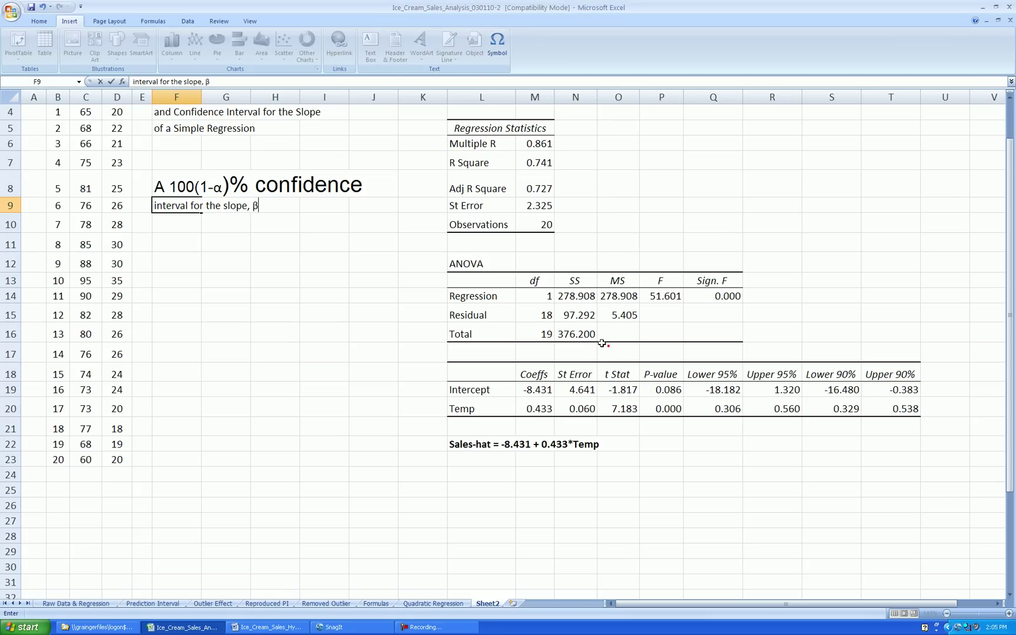
text(1.)
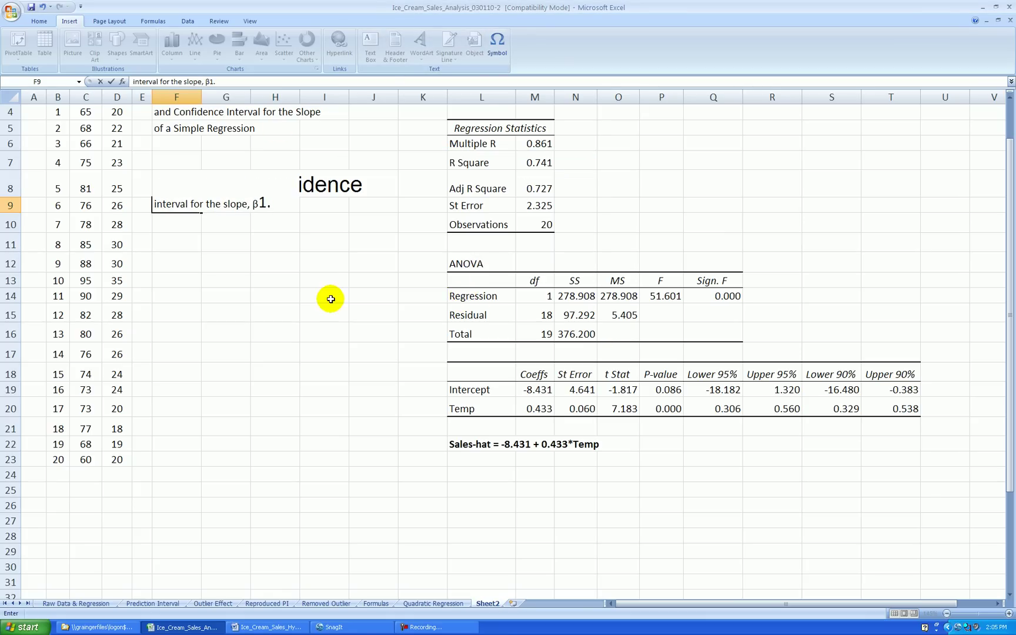
key(Return)
Step: Set the font size of the "interval for the slope, β1." text in F9 to 14
click(169, 207)
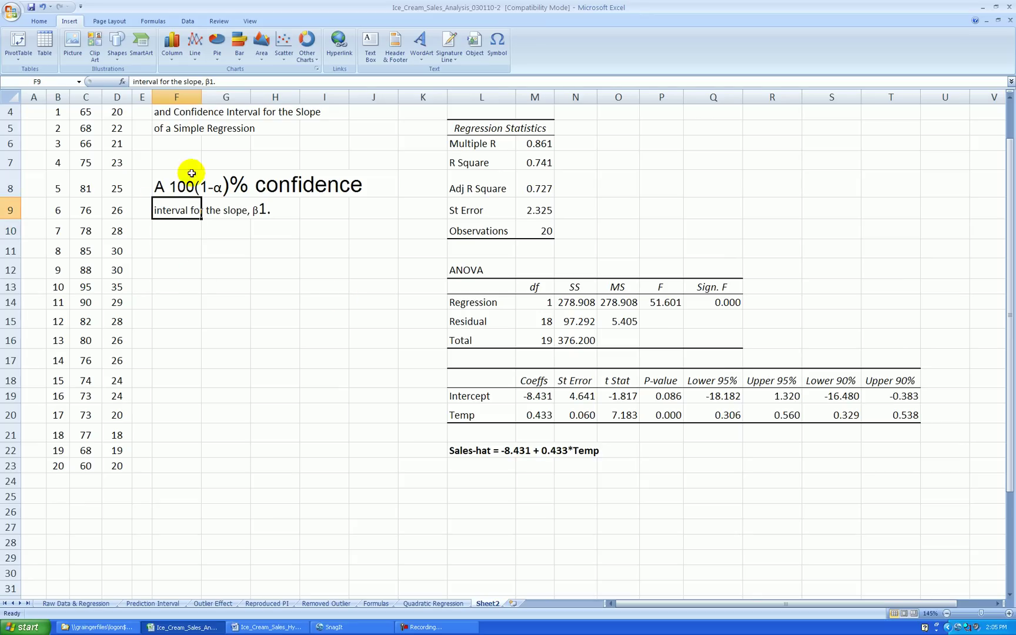
click(176, 183)
click(39, 21)
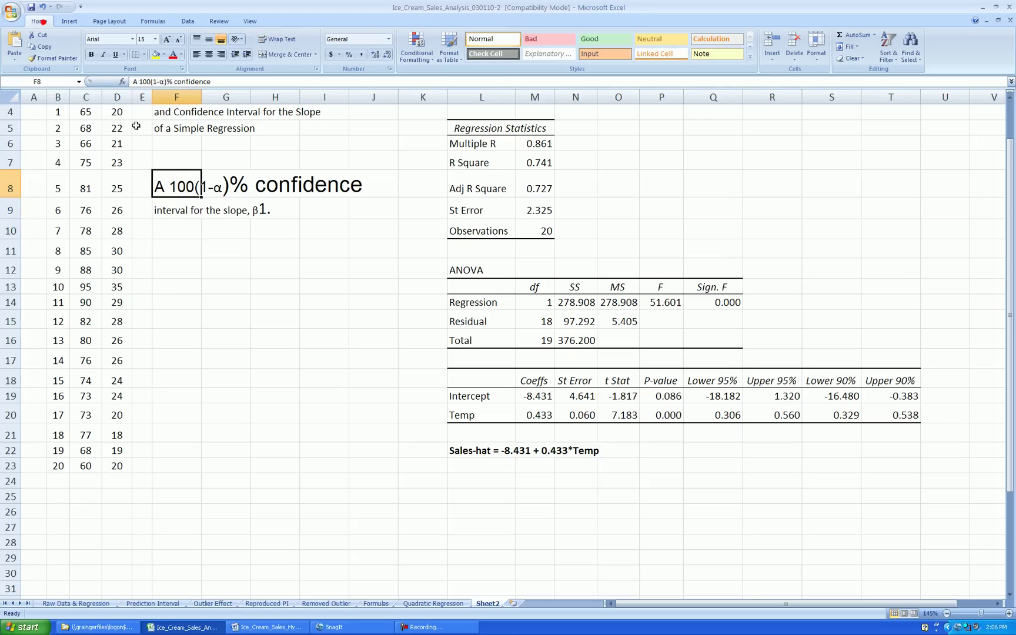
click(170, 208)
click(147, 38)
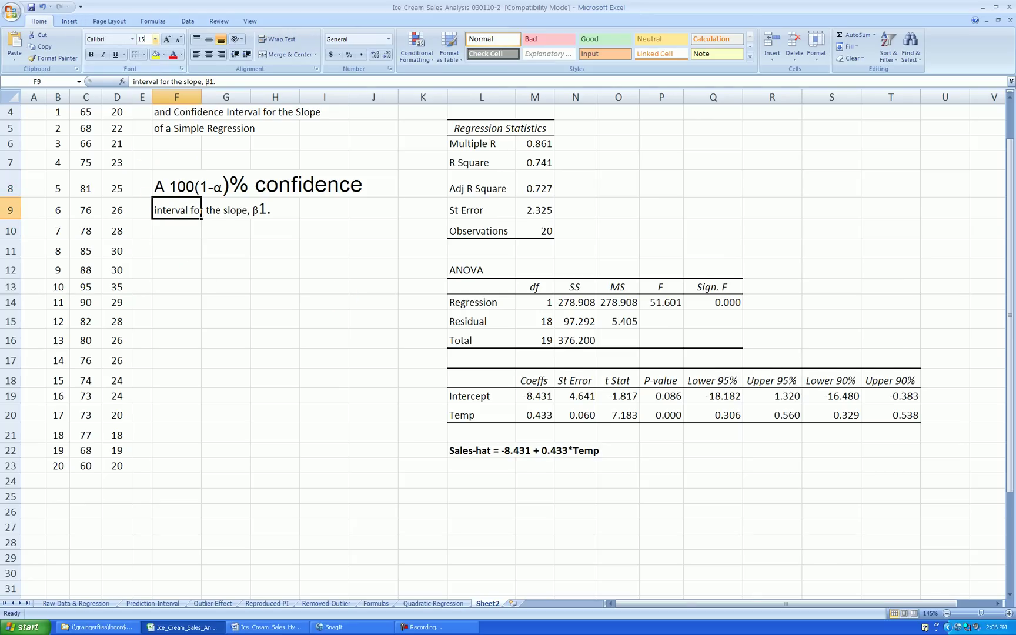
text(14)
key(Return)
click(317, 297)
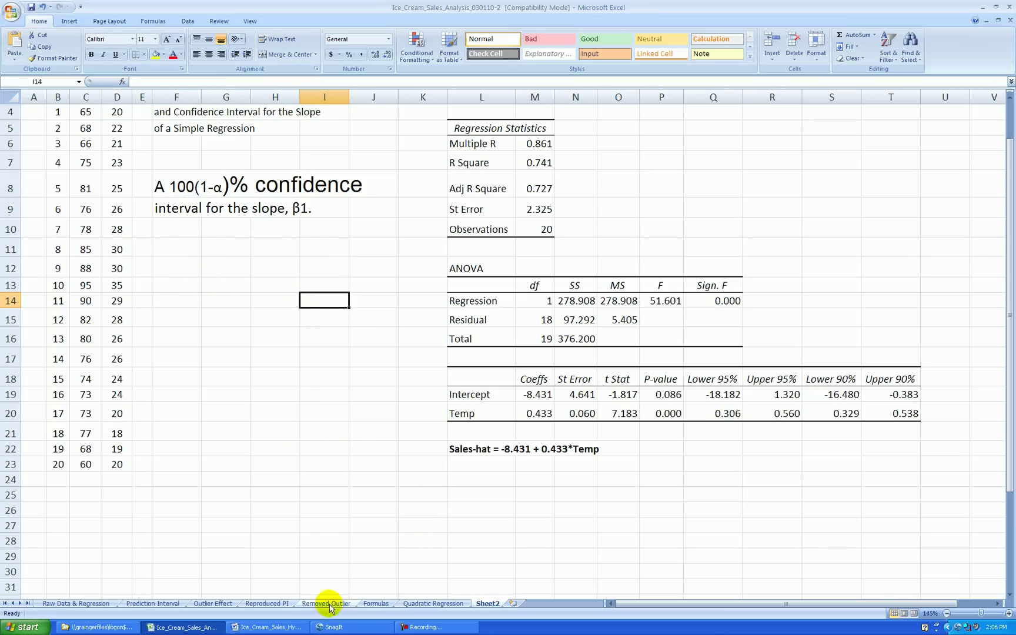
Step: Copy the slope confidence interval equation from the Formulas sheet and place it on Sheet2 below the interval text
click(376, 604)
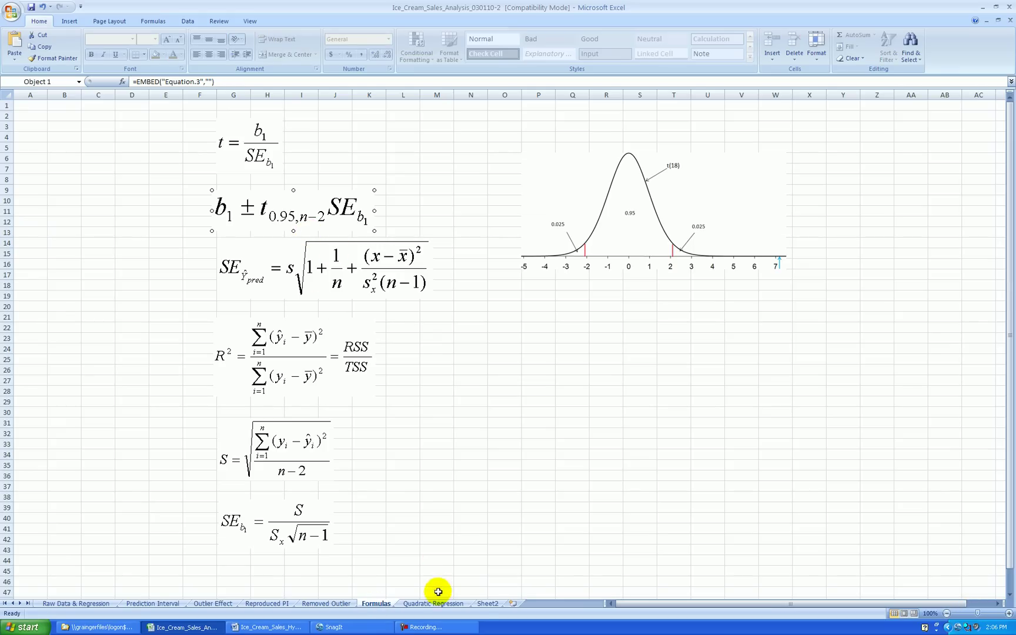
click(485, 603)
click(177, 260)
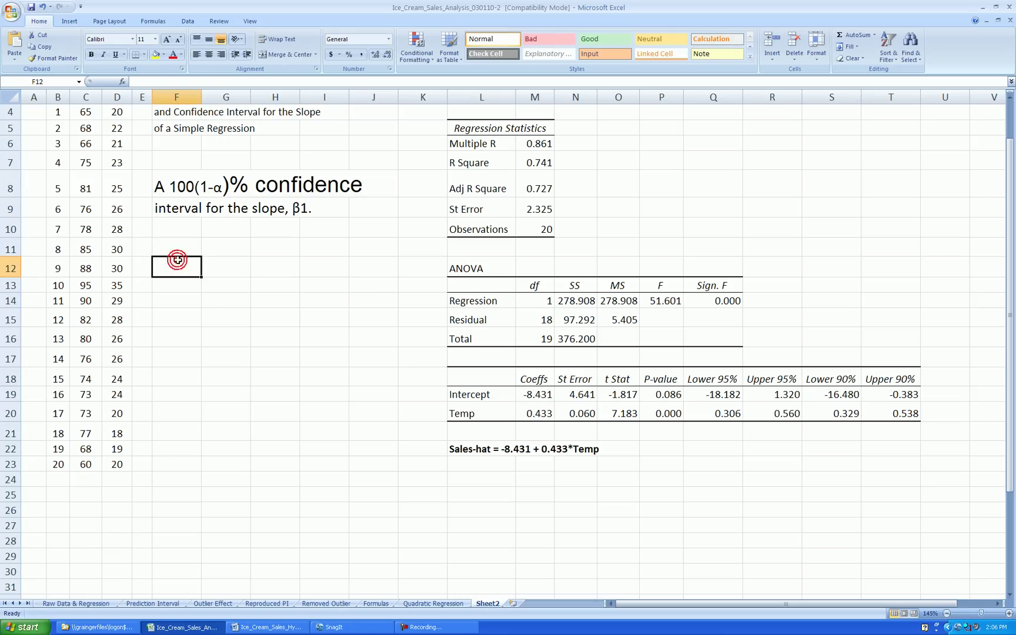
key(ctrl+v)
click(177, 258)
click(326, 380)
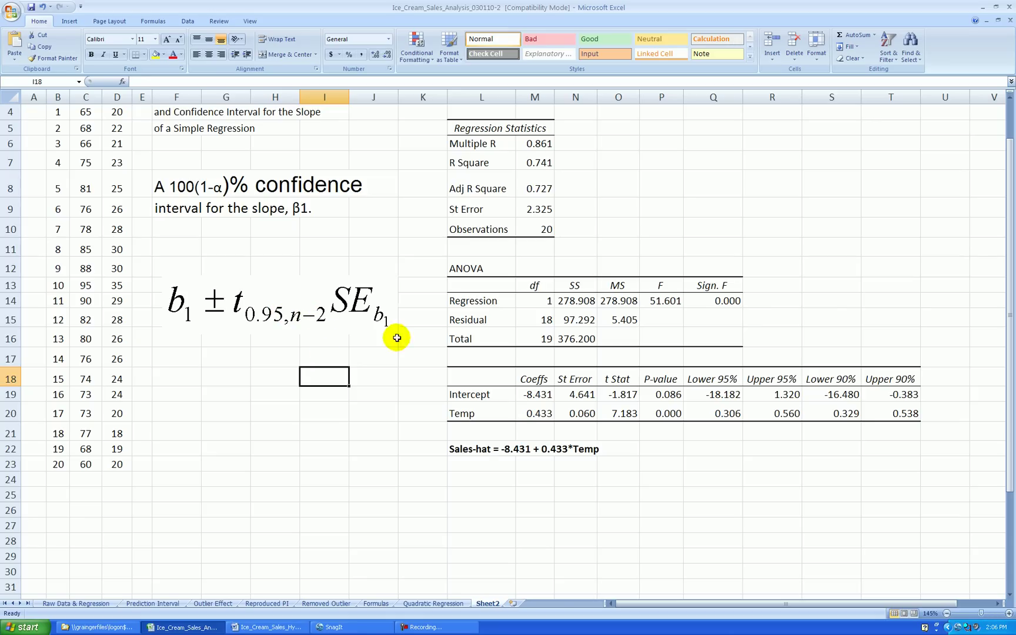
Step: Examine the residual degrees of freedom and the 90% confidence limits for Temp in the regression output
click(537, 320)
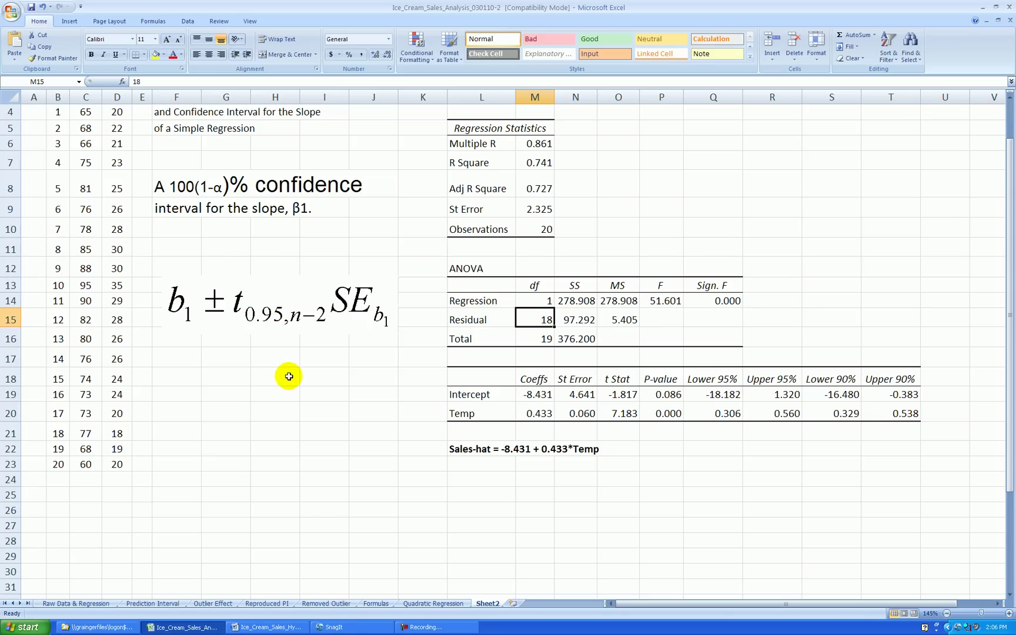
scroll(265, 373, down, 1)
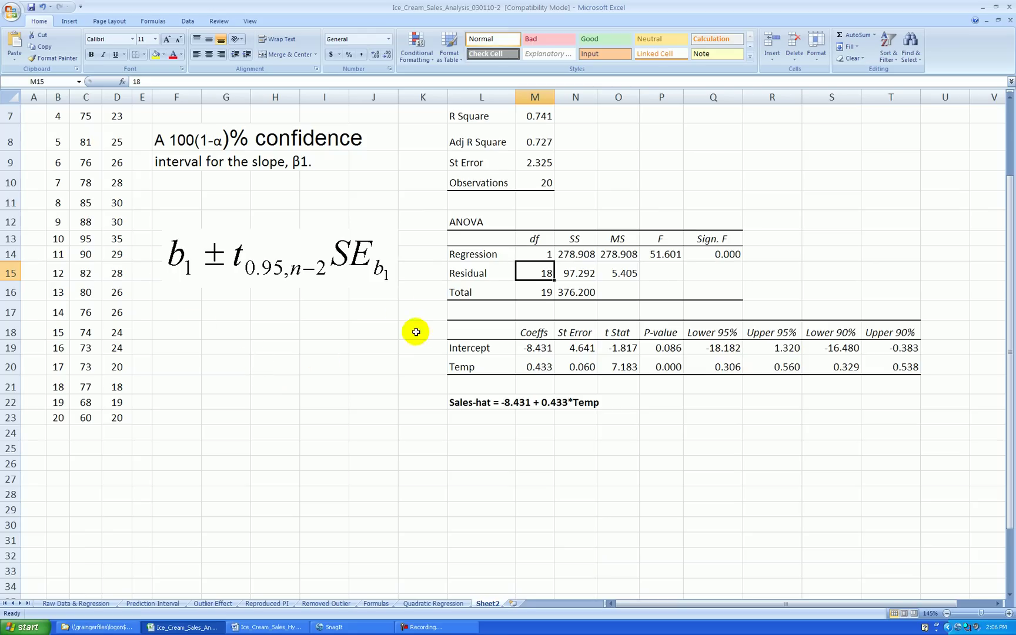
drag(828, 367, 891, 366)
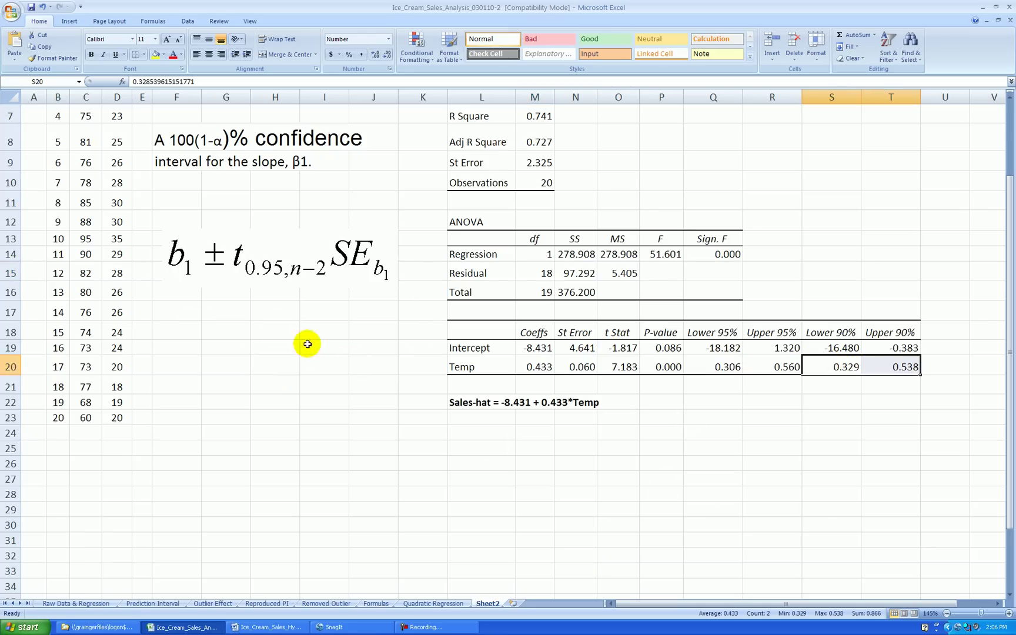
Step: Enter a formula in F17, below the b1 term of the equation, that references the Temp coefficient in M20
click(187, 310)
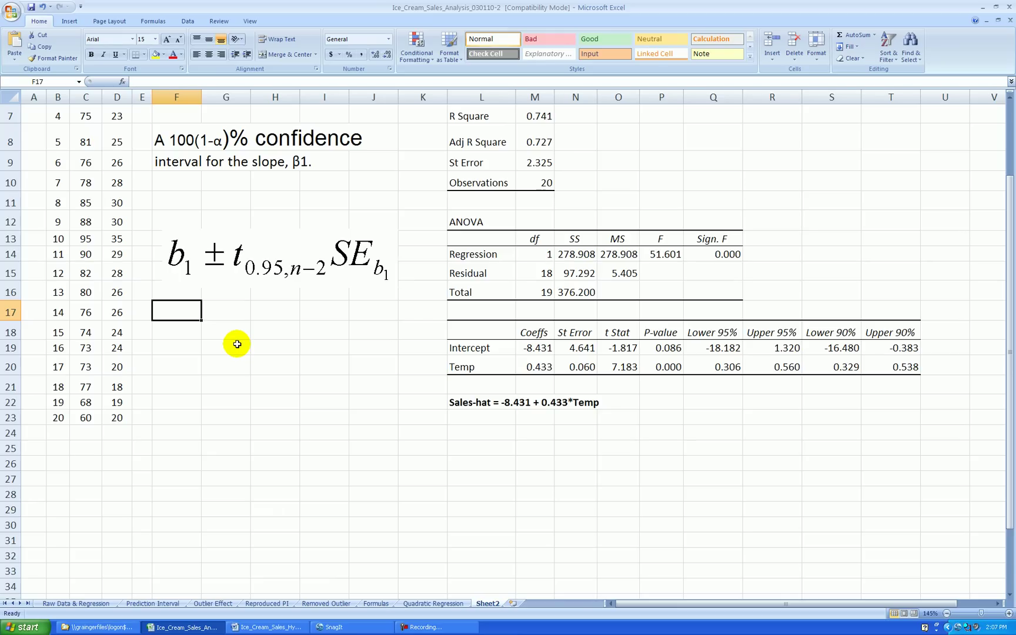
text(.)
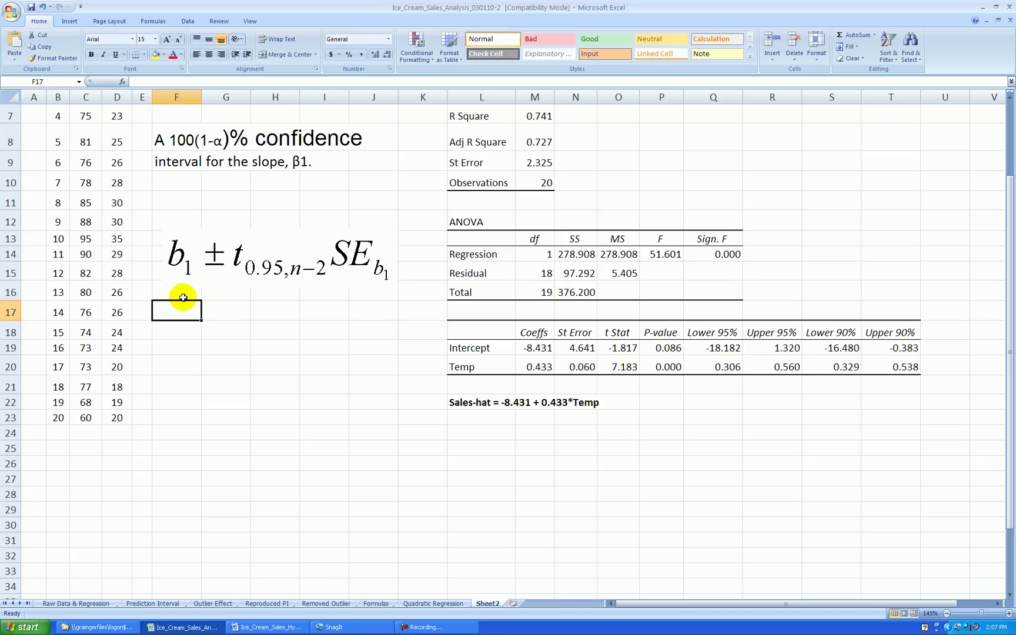
key(BackSpace)
text(=)
click(529, 367)
key(Return)
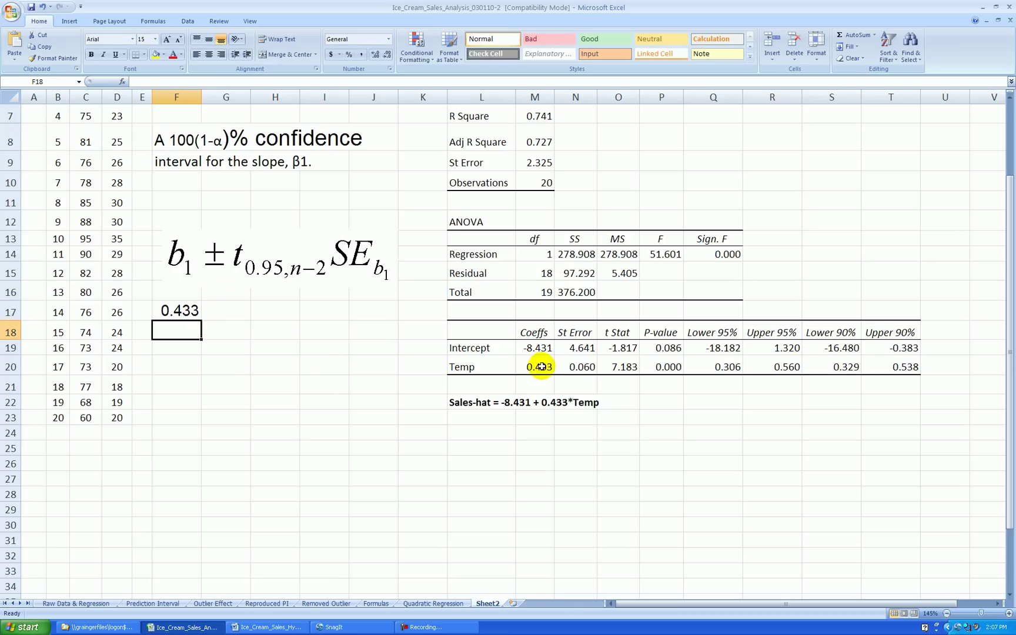
Step: Calculate the critical t value in H17 with =TINV(.10,M15), using the residual degrees of freedom
click(241, 313)
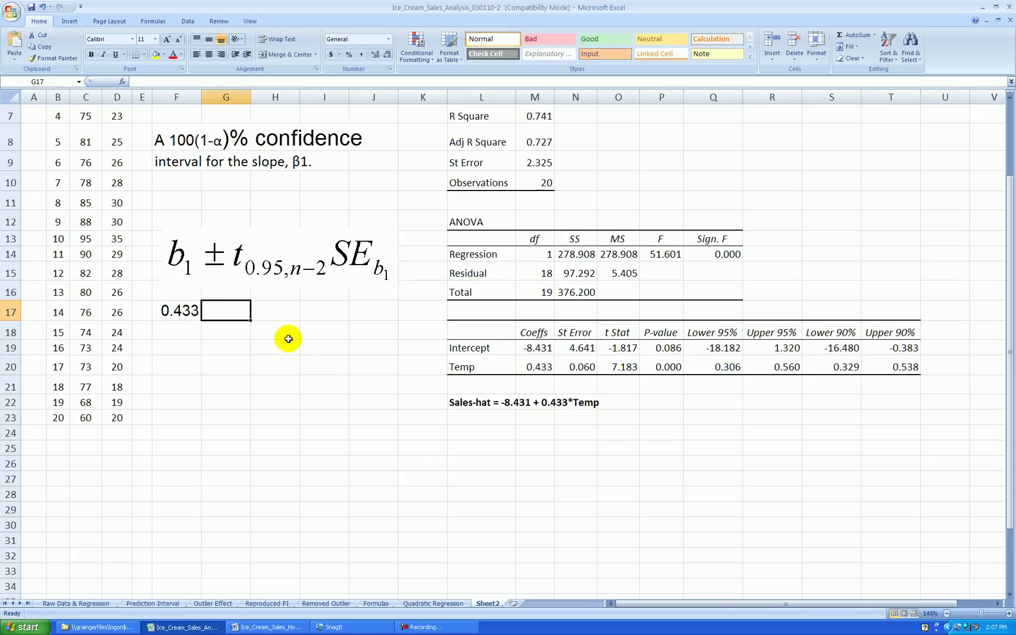
click(266, 310)
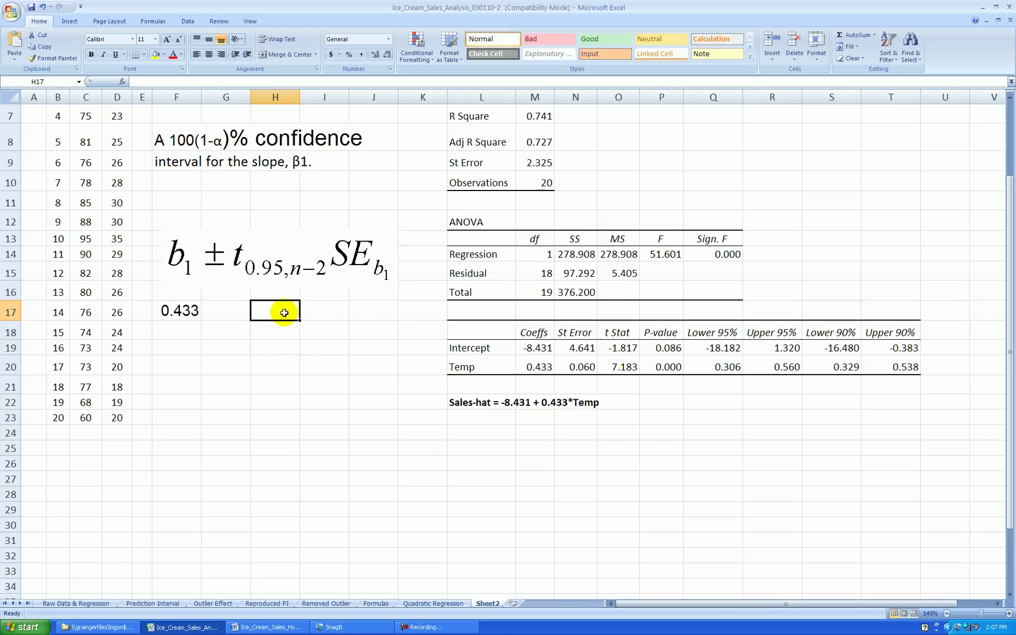
text(=tinv(.10)
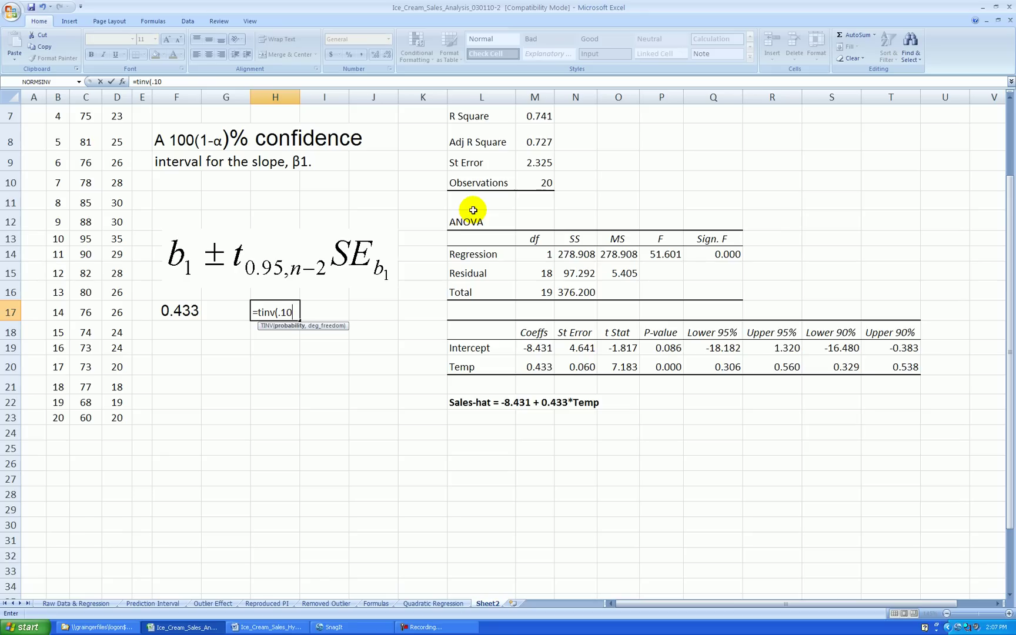
text(,)
click(536, 272)
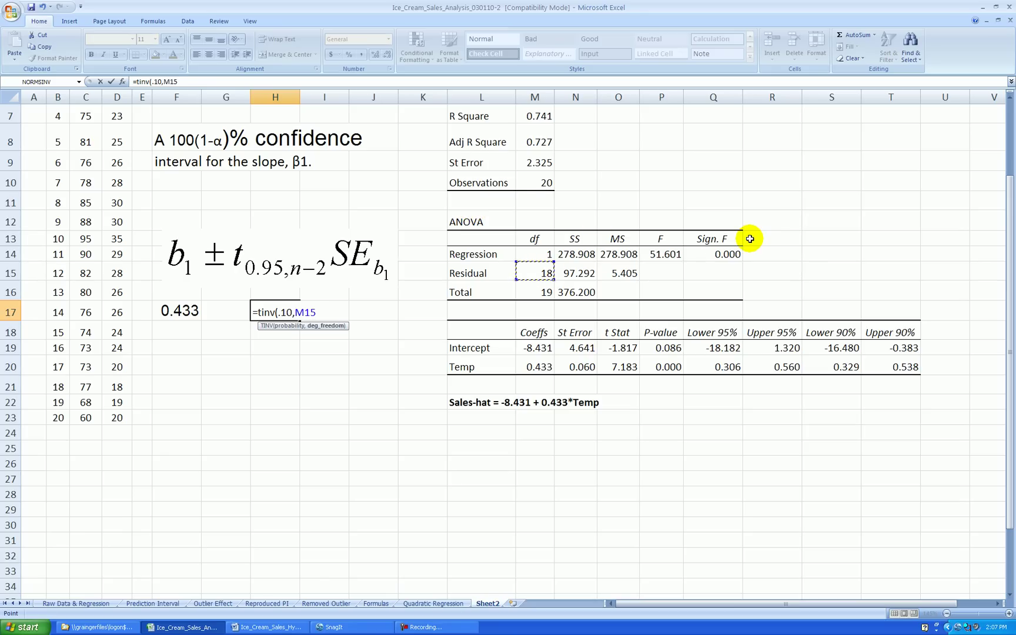
text())
key(Return)
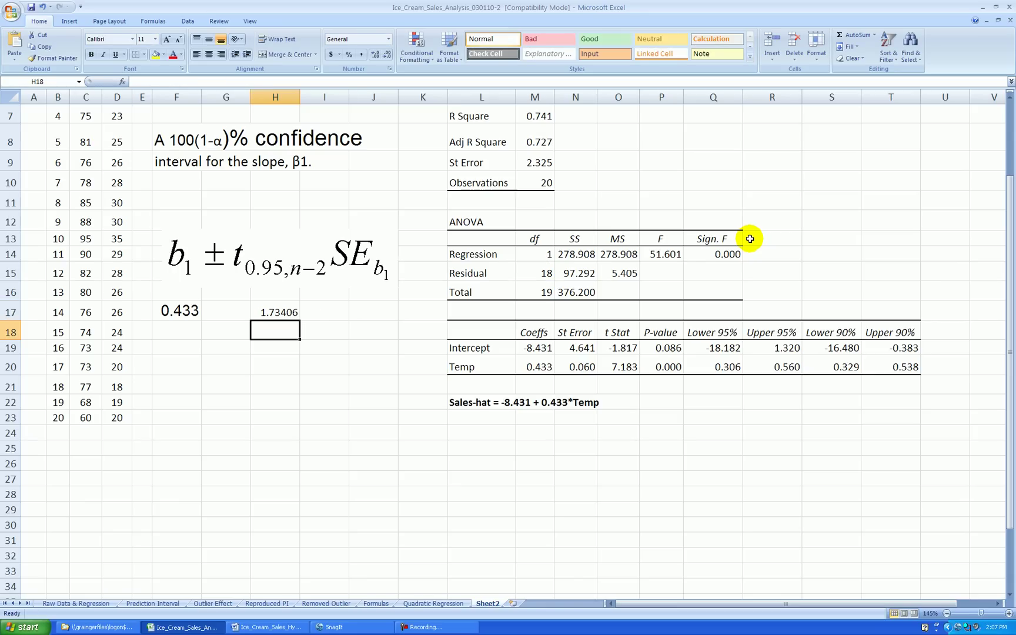
Step: Display the t value in H17 with three decimal places
click(286, 316)
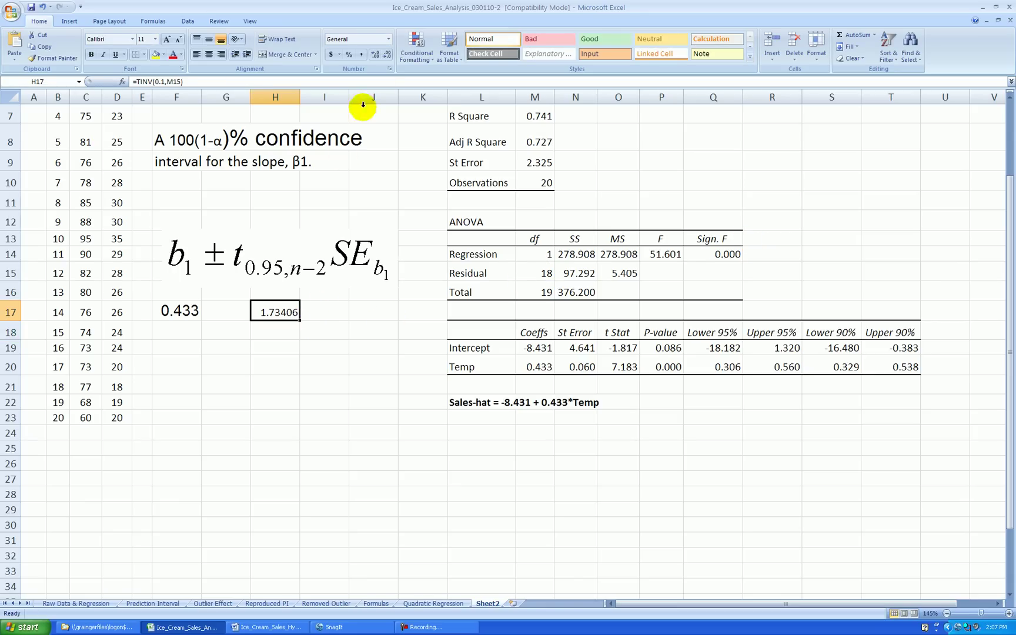
click(386, 54)
click(387, 54)
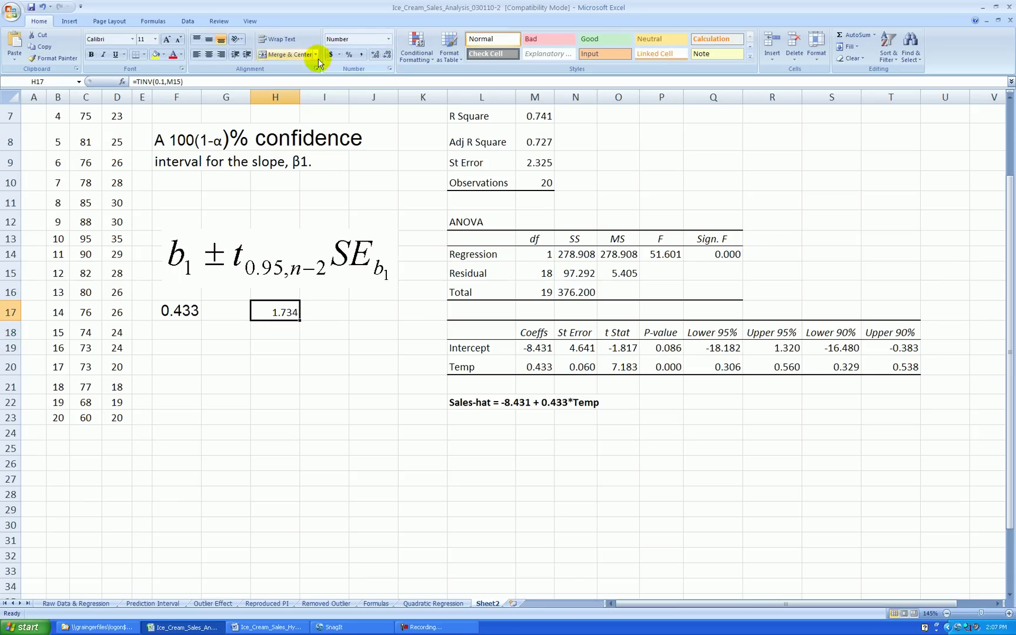
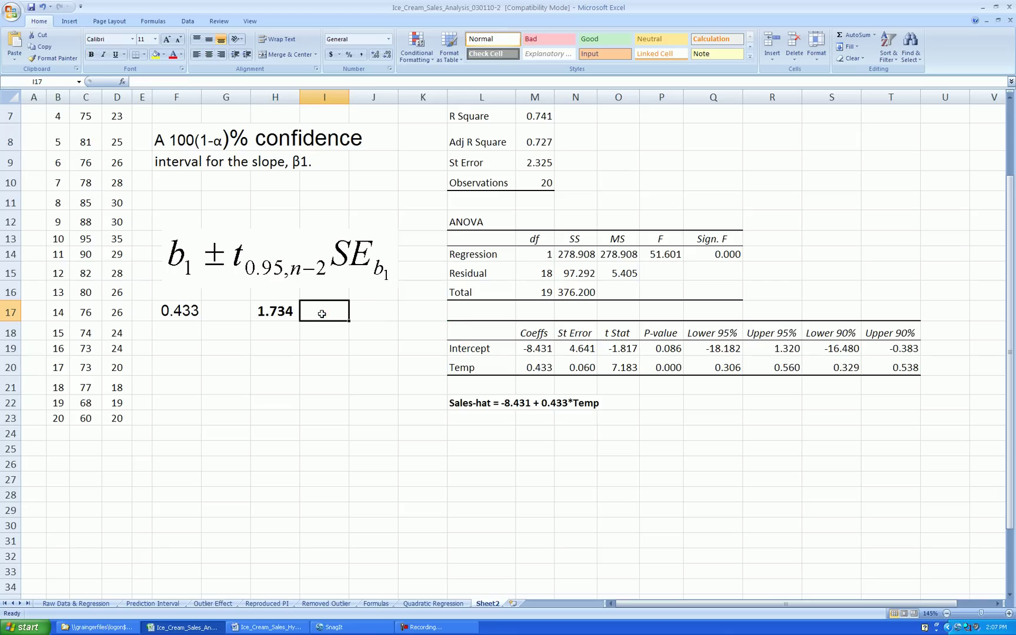
Step: Reference the Temp standard error N20 in I17 and format it bold at font size 15
click(587, 367)
key(ctrl+Return)
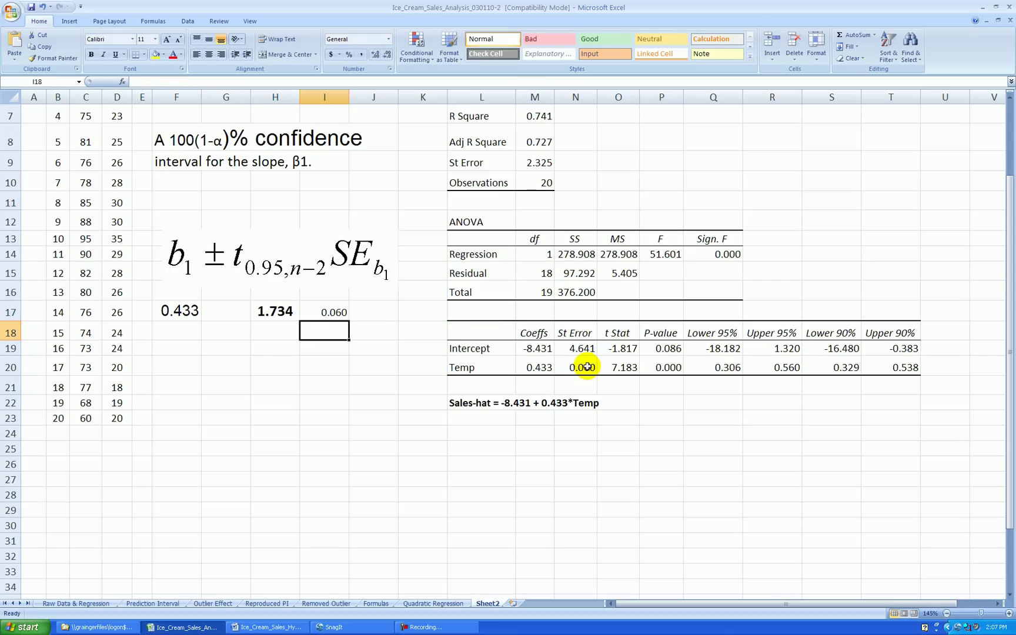
click(141, 38)
text(14)
key(Return)
click(91, 54)
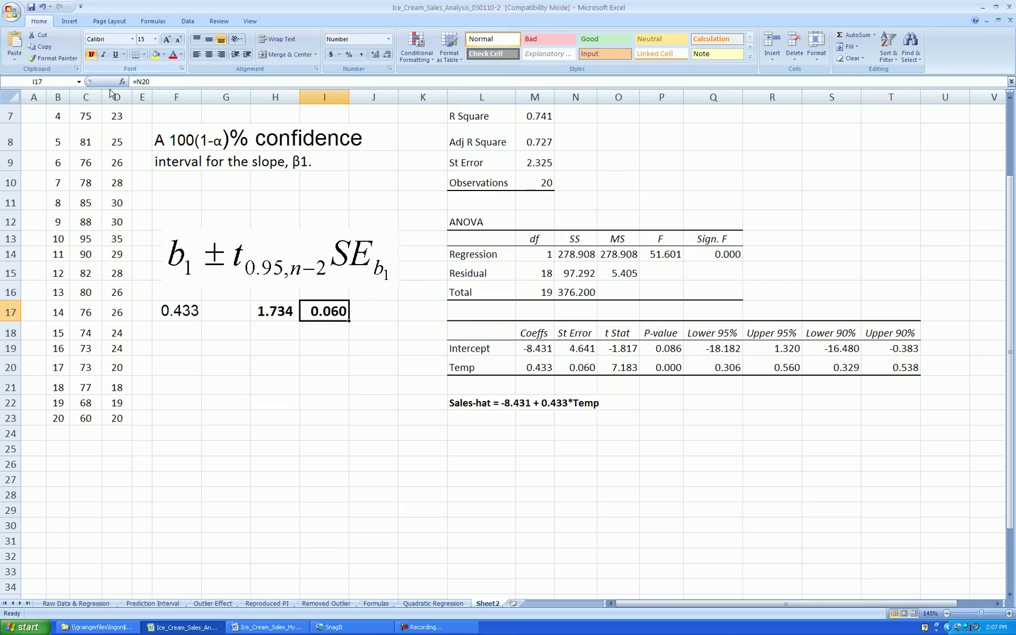
click(301, 415)
Step: Insert a ± symbol in G17, between the slope coefficient and the t value
click(226, 312)
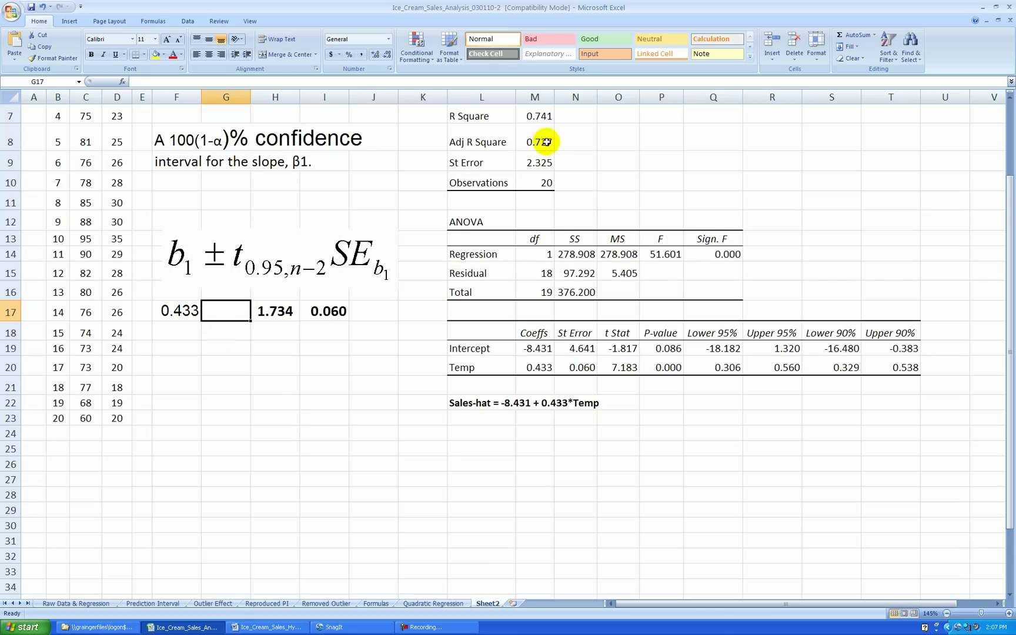
click(70, 21)
click(497, 44)
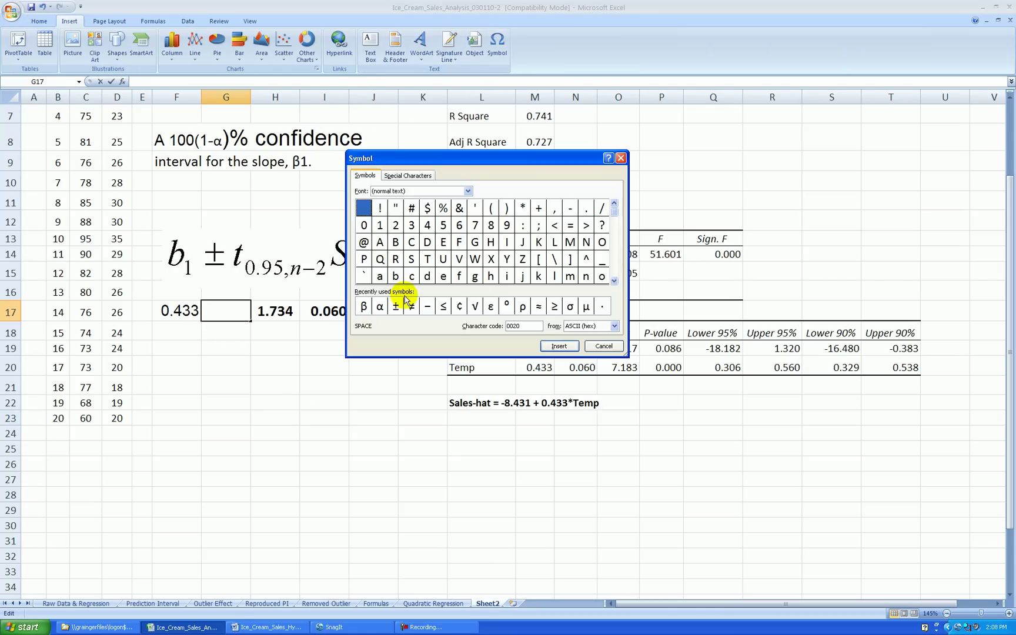
click(573, 351)
click(604, 347)
click(324, 403)
Step: Format the ± sign in G17 as bold, font size 15 and centered
click(225, 307)
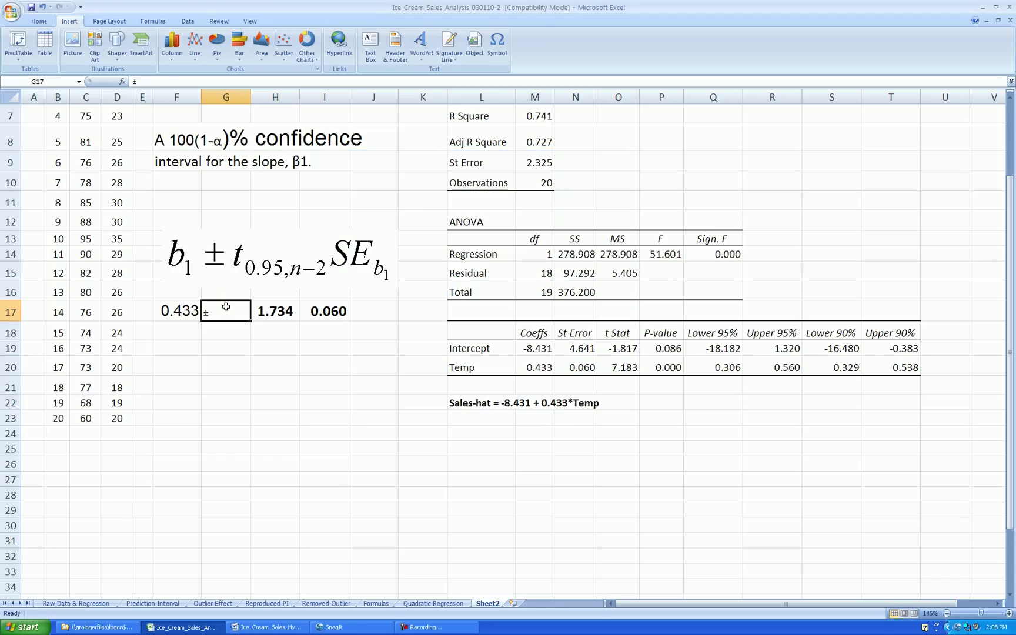
click(40, 21)
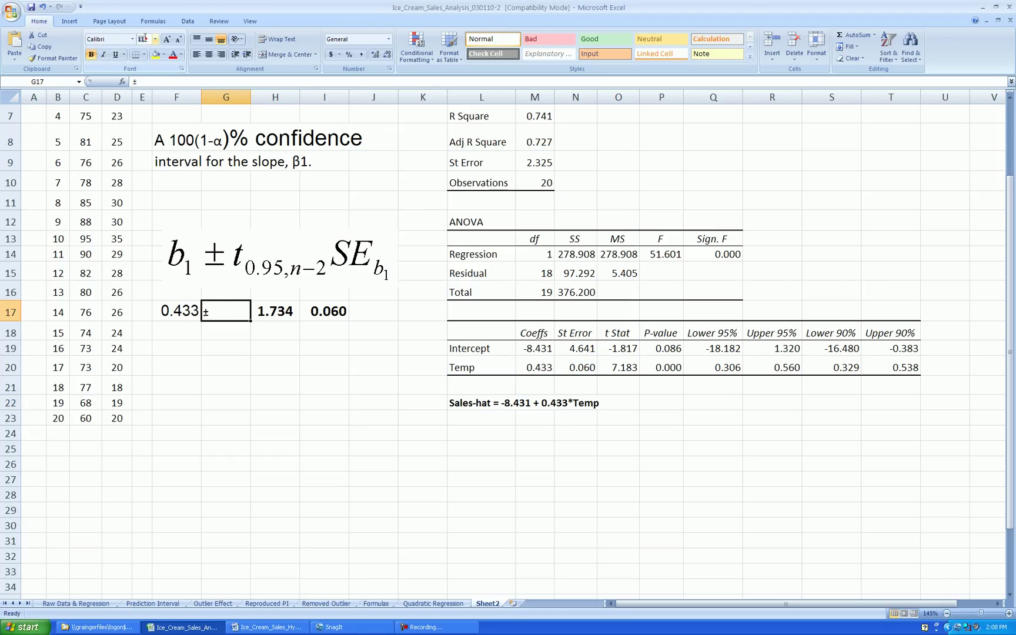
text(15)
key(Return)
click(209, 54)
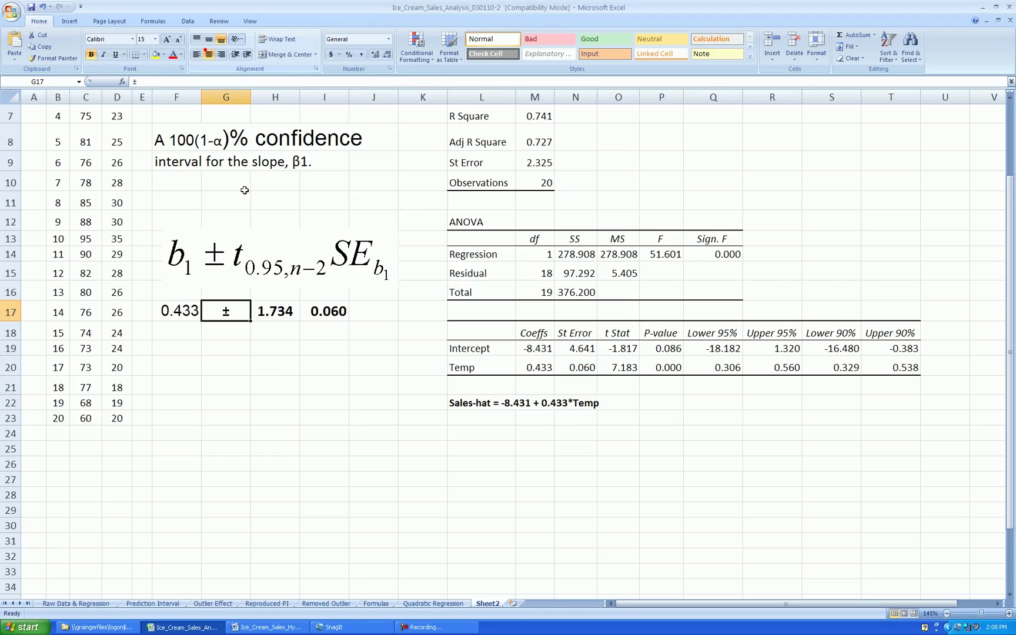
click(272, 433)
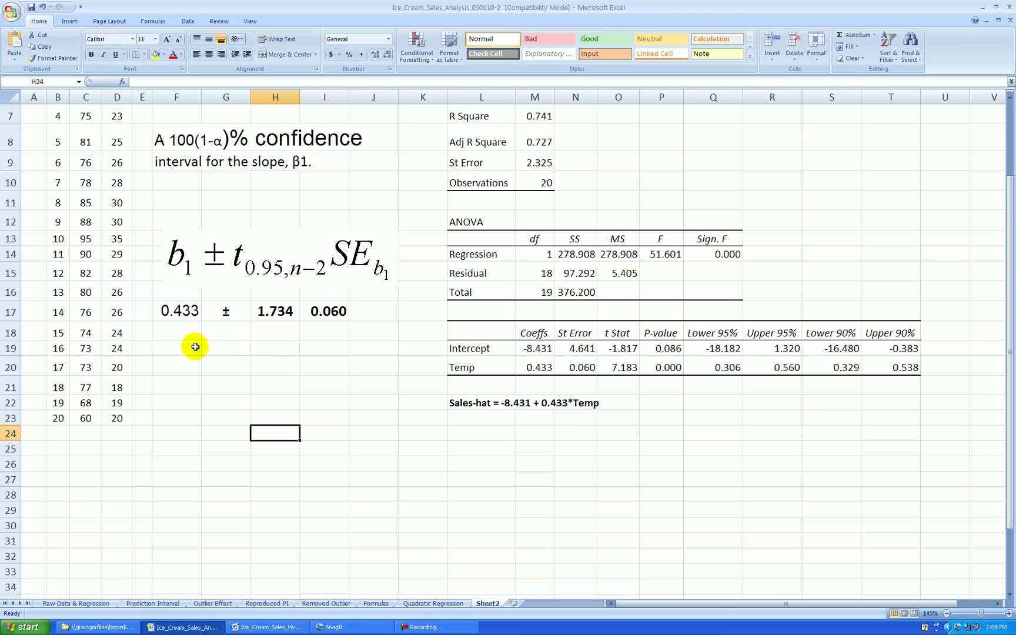
Step: Enter a formula in F19 that references the slope coefficient in F17
click(194, 346)
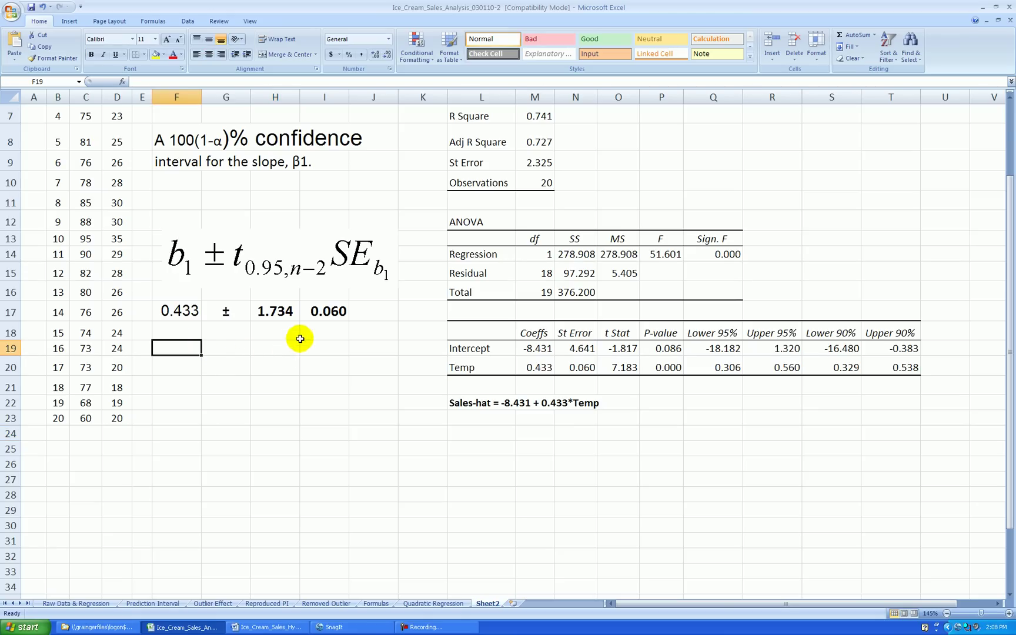
text(=)
click(189, 311)
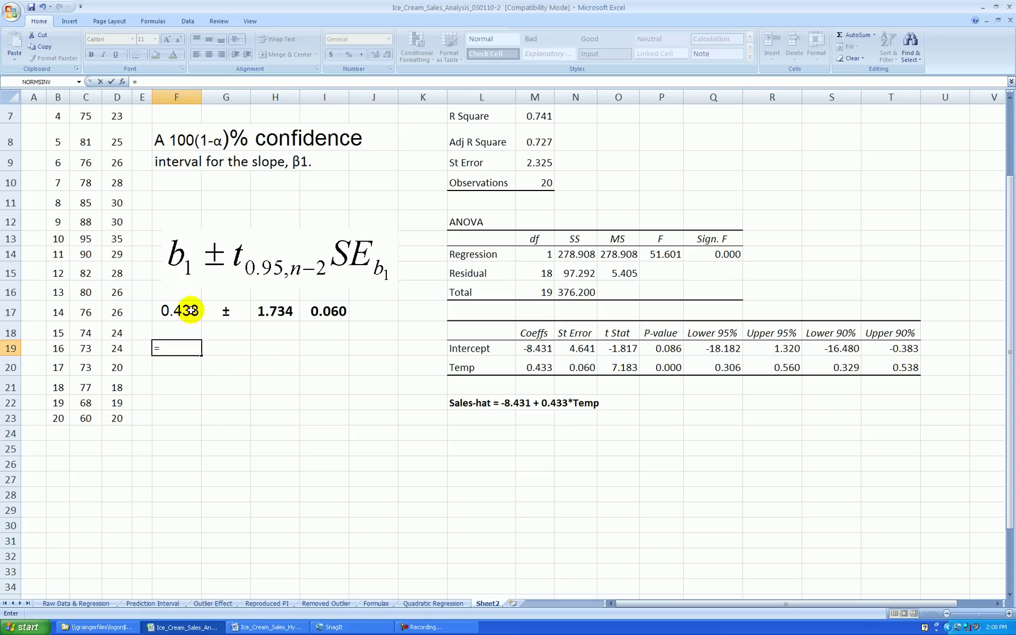
key(Return)
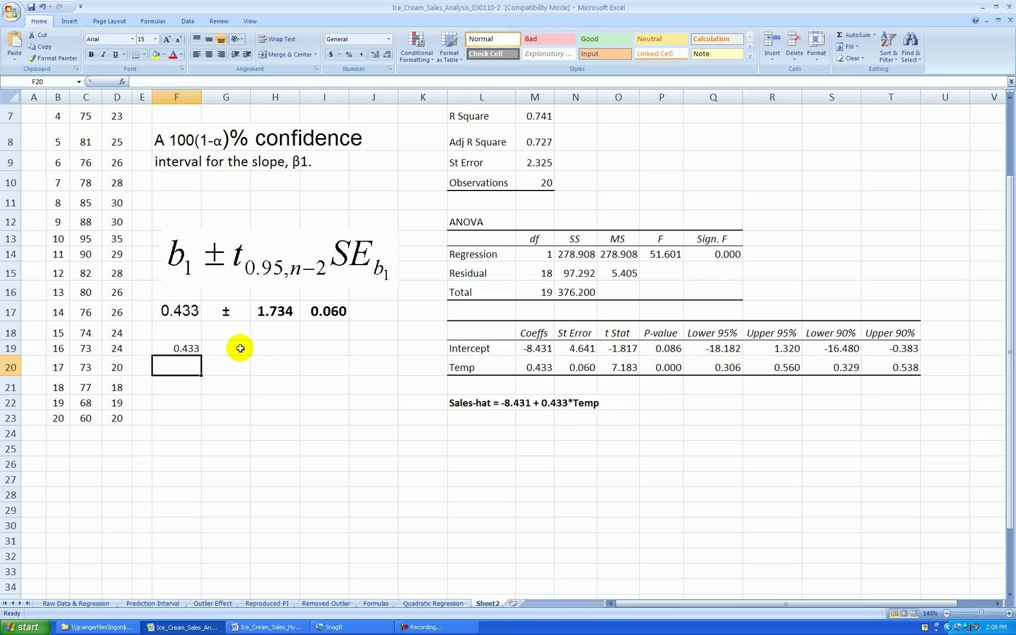
Step: Copy the ± sign from G17 to G19
click(225, 311)
key(ctrl+c)
click(227, 342)
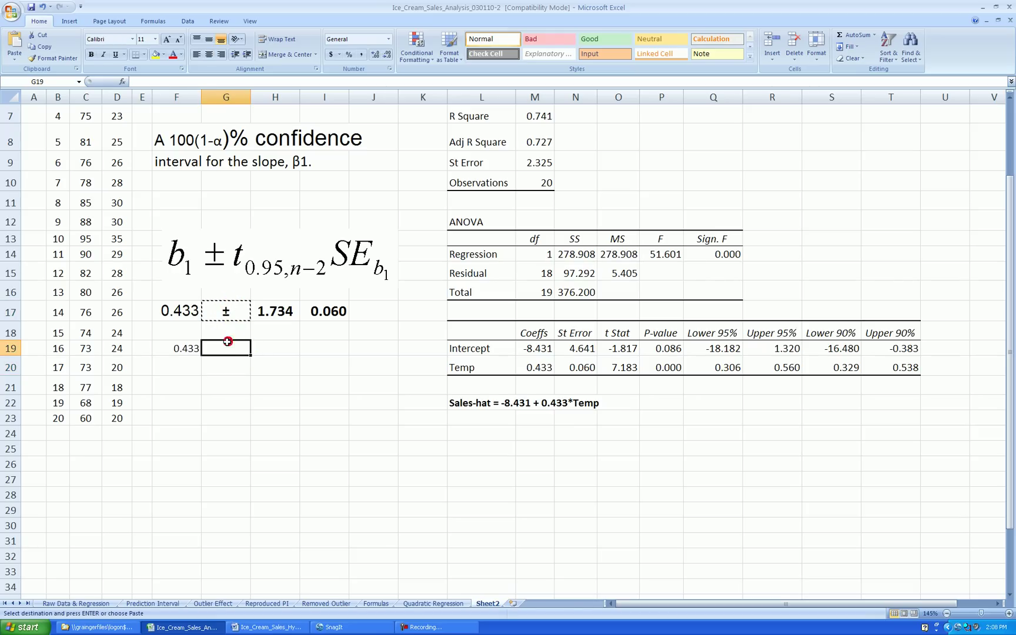
key(Return)
Step: Calculate the margin of error in H19 as the t value in H17 multiplied by the standard error in I17
click(277, 349)
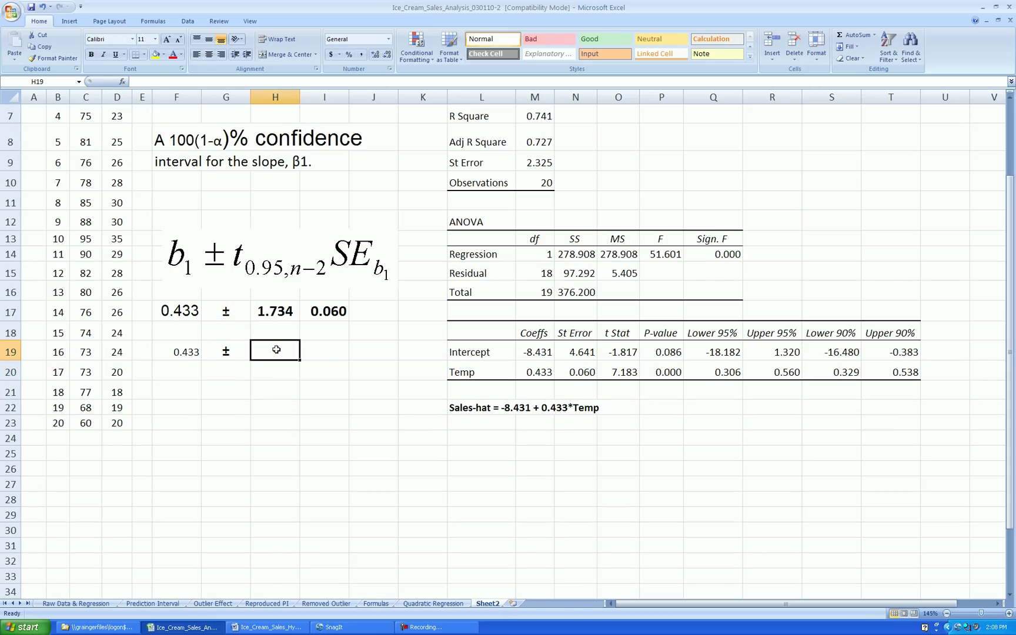
text(=)
click(279, 314)
text(*)
click(328, 312)
key(Return)
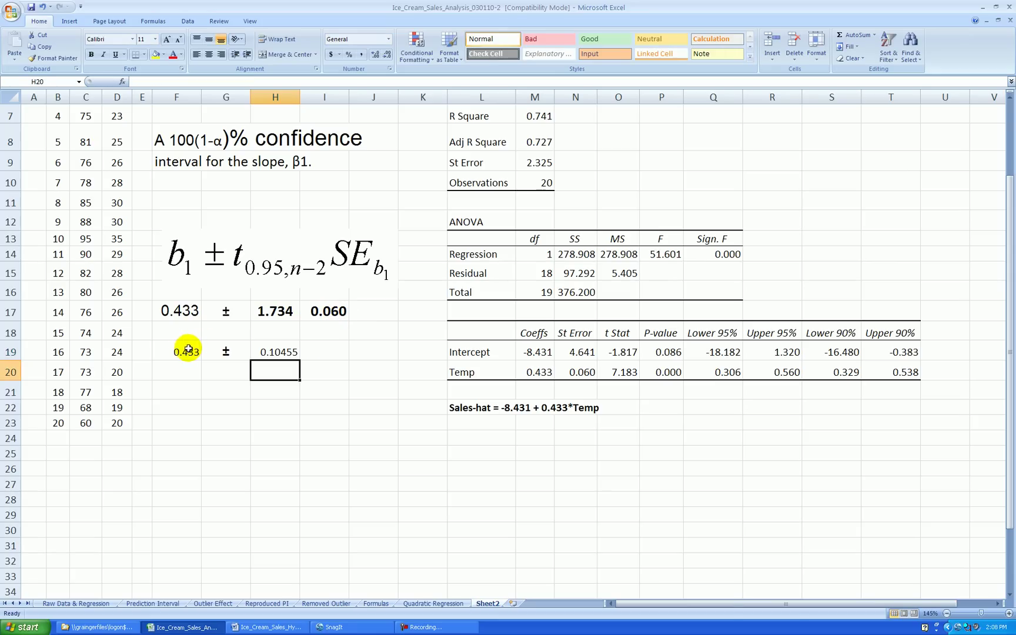
Step: Format F19:H19, the slope plus-or-minus margin row, as bold with font size 15
drag(188, 348, 276, 352)
click(143, 40)
text(1)
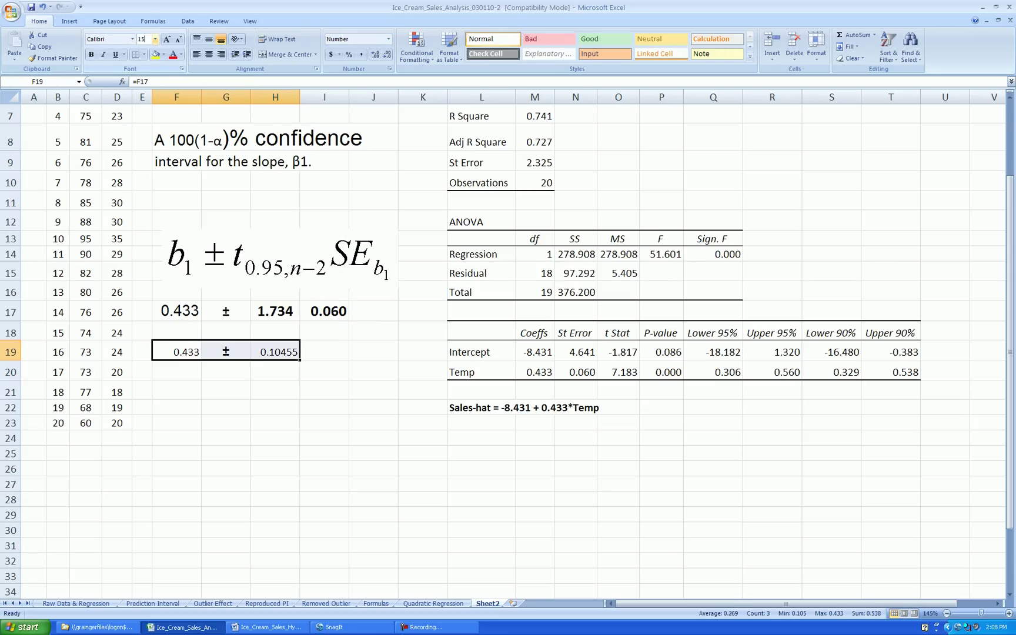
text(5)
key(Return)
click(91, 54)
click(181, 320)
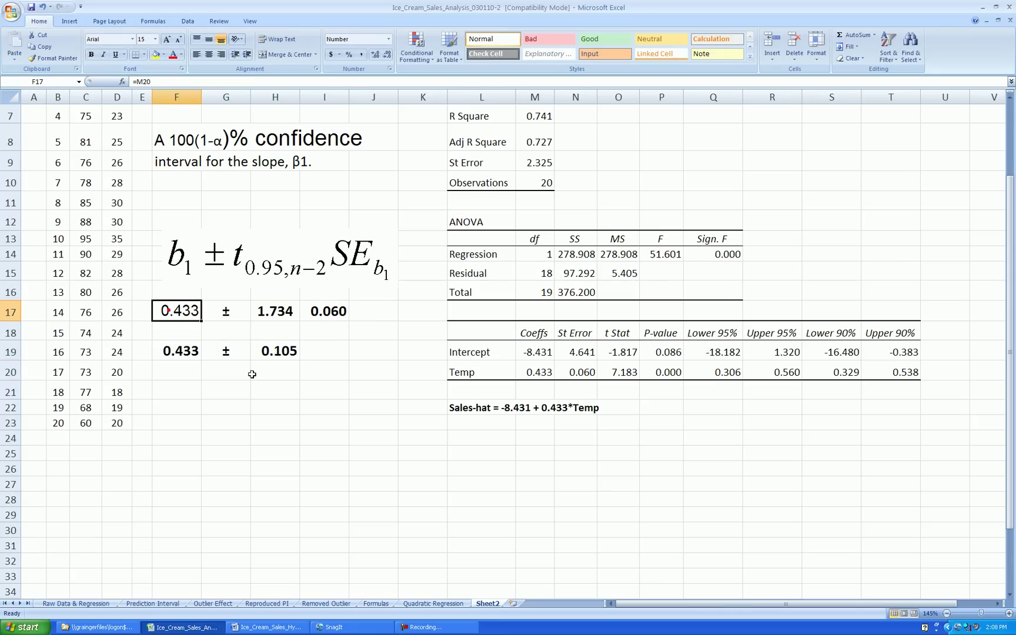
click(297, 406)
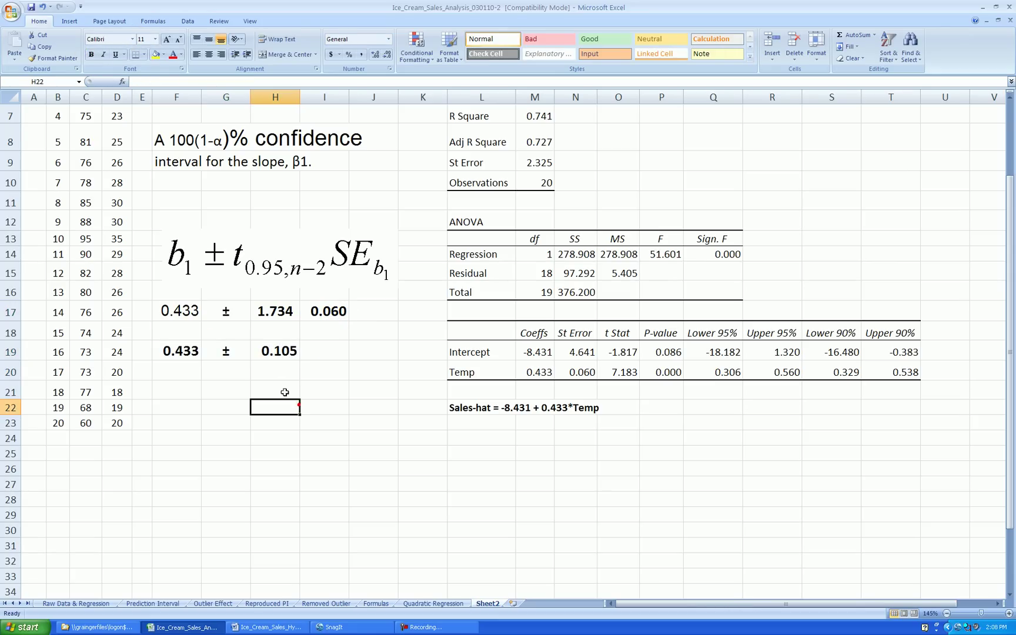
Step: Enter the two-row headings "Lower Bound" in F21:F22 and "Upper Bound" in G21:G22
click(190, 389)
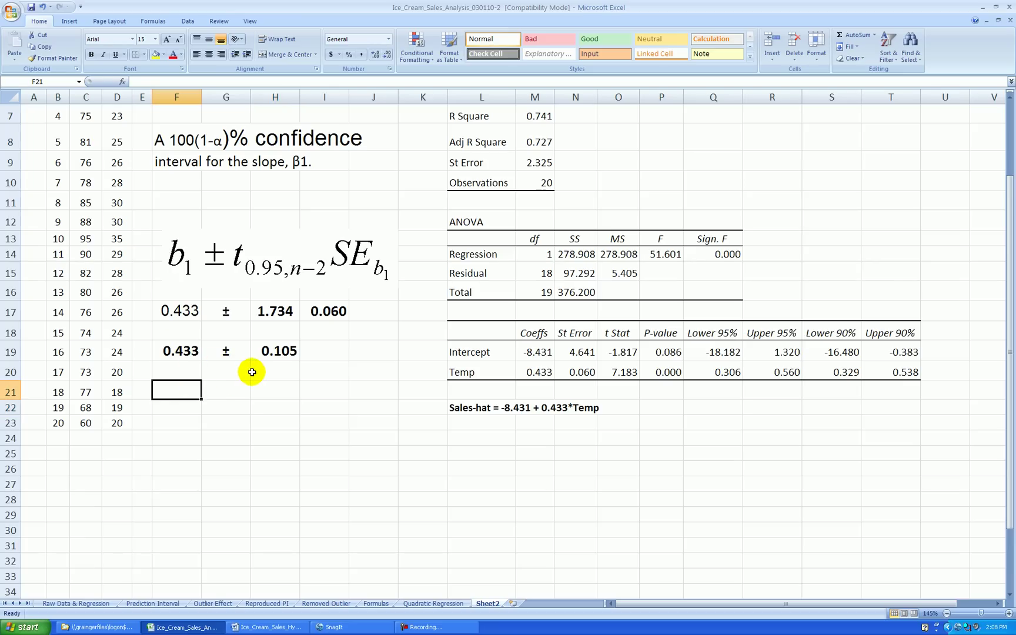
text(Lower)
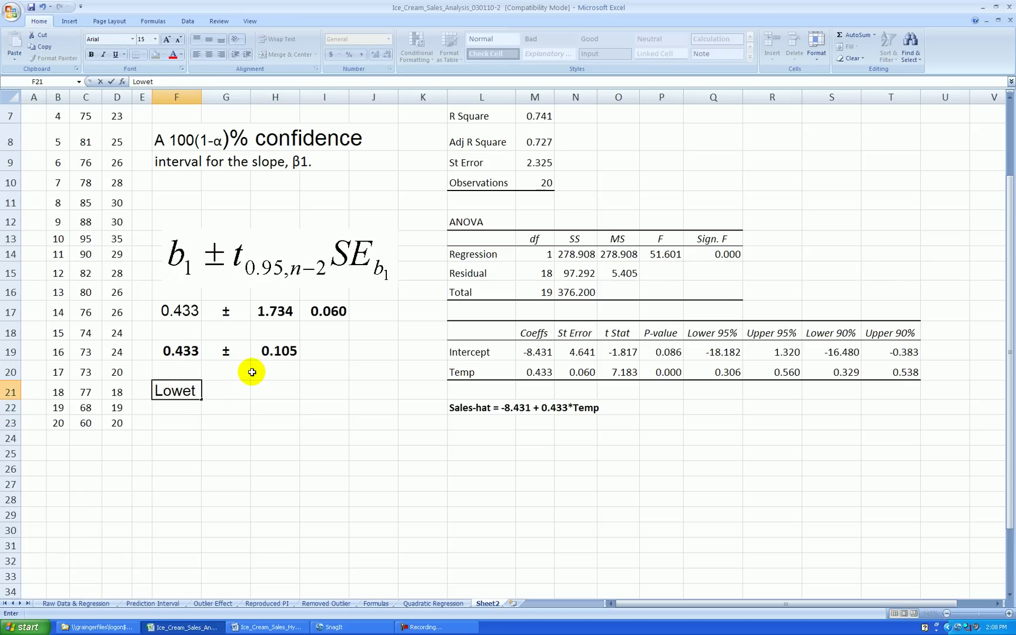
key(Return)
text(V)
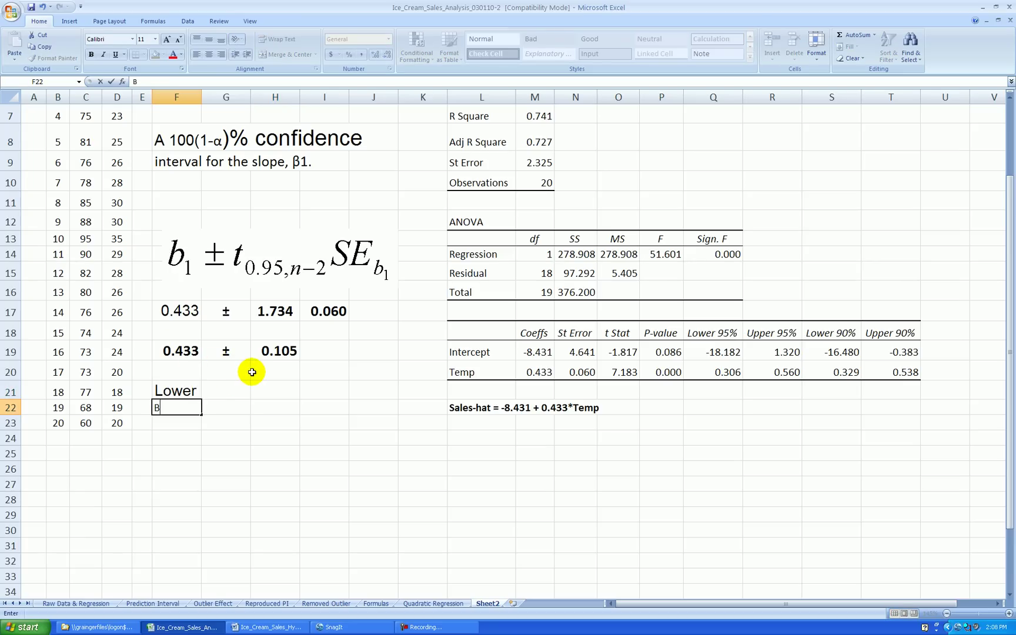
key(Tab)
key(Up)
text(U)
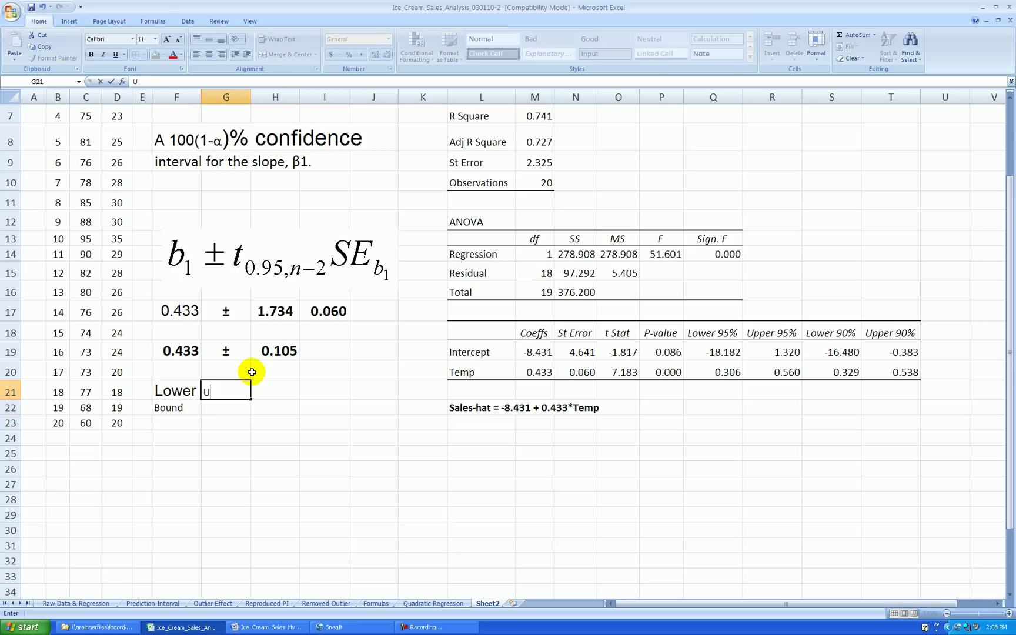
key(Return)
text(Bound)
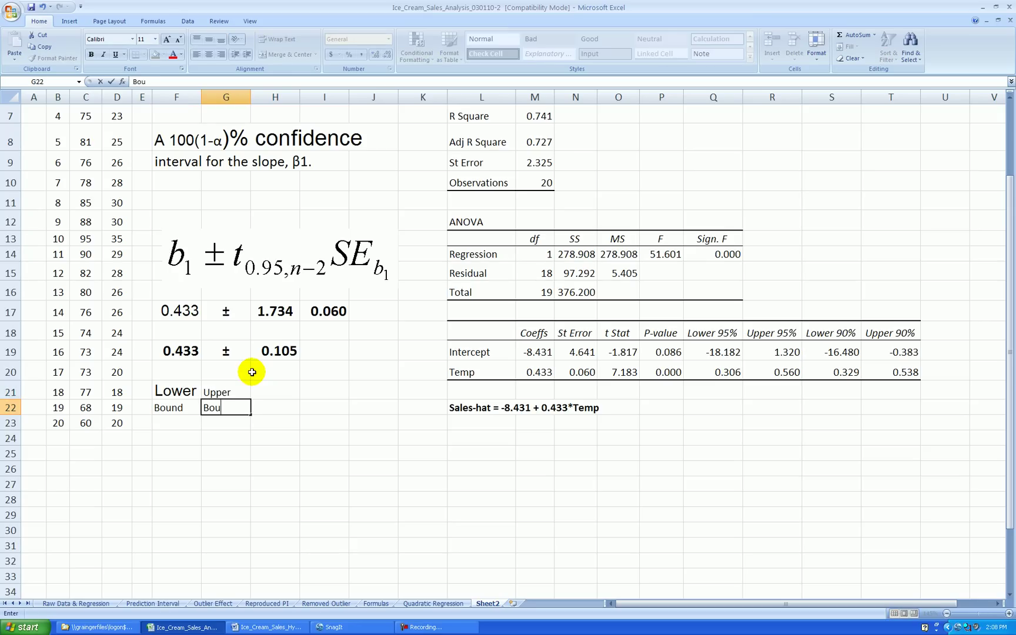
key(Return)
Step: Format the Lower Bound and Upper Bound headings in F21:G22 as bold with font size 15
drag(180, 388, 222, 400)
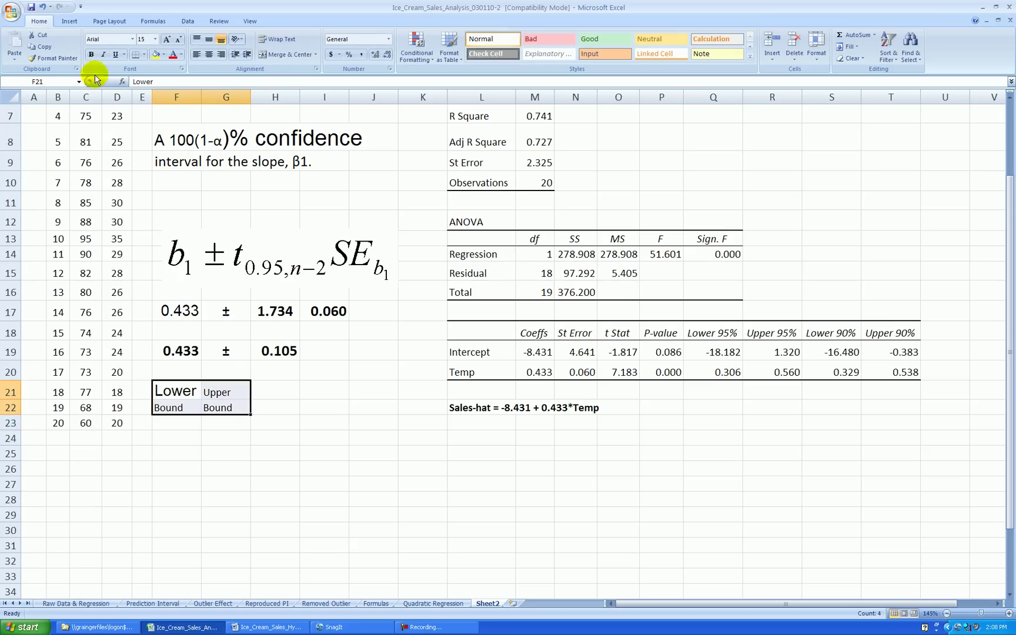
click(90, 54)
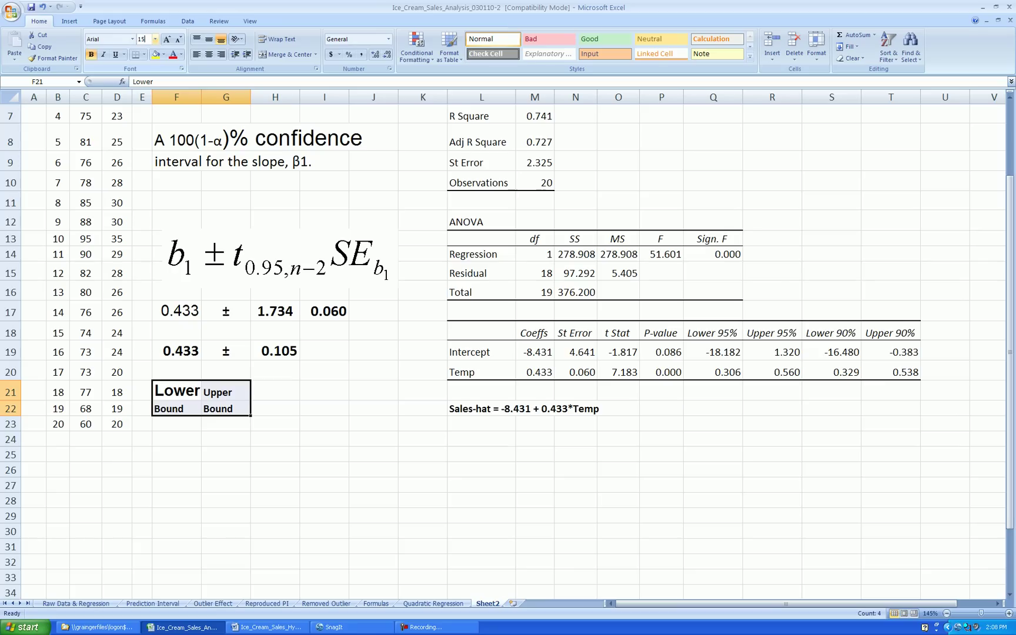
text(15)
key(Return)
click(277, 474)
Step: Add a bottom border beneath the headings in F22:G22
drag(176, 413, 226, 412)
click(141, 54)
click(167, 78)
click(363, 442)
Step: Calculate the lower bound in F23 with the formula =F19-H19
scroll(363, 442, down, 2)
click(195, 302)
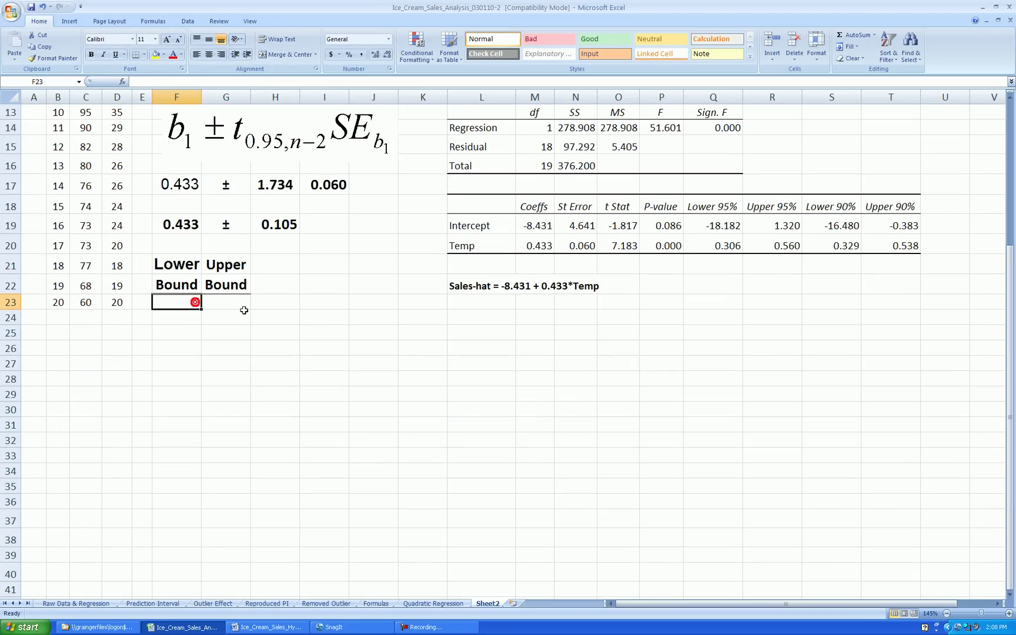
text(=)
click(191, 224)
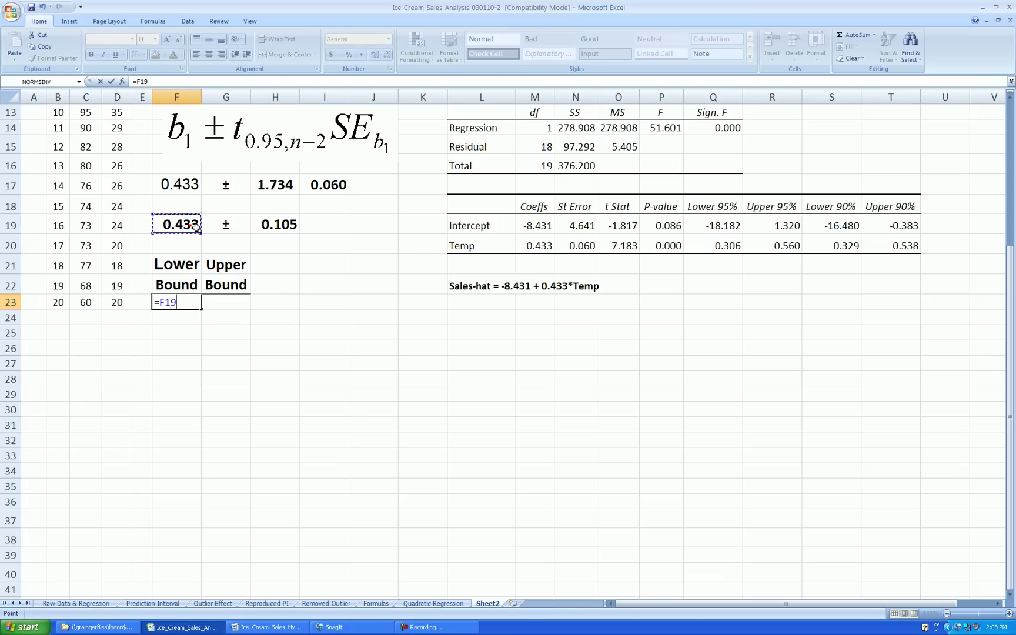
text(-)
click(277, 224)
key(Return)
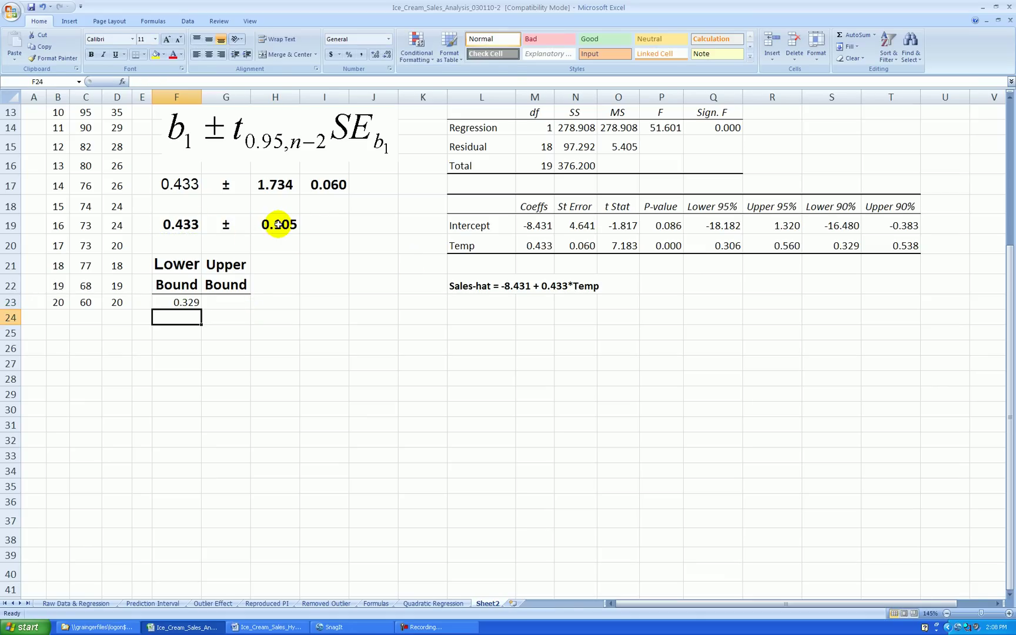
Step: Calculate the upper bound in G23 with the formula =F19+H19
click(238, 302)
text(=)
click(190, 223)
text(+)
click(277, 224)
key(Return)
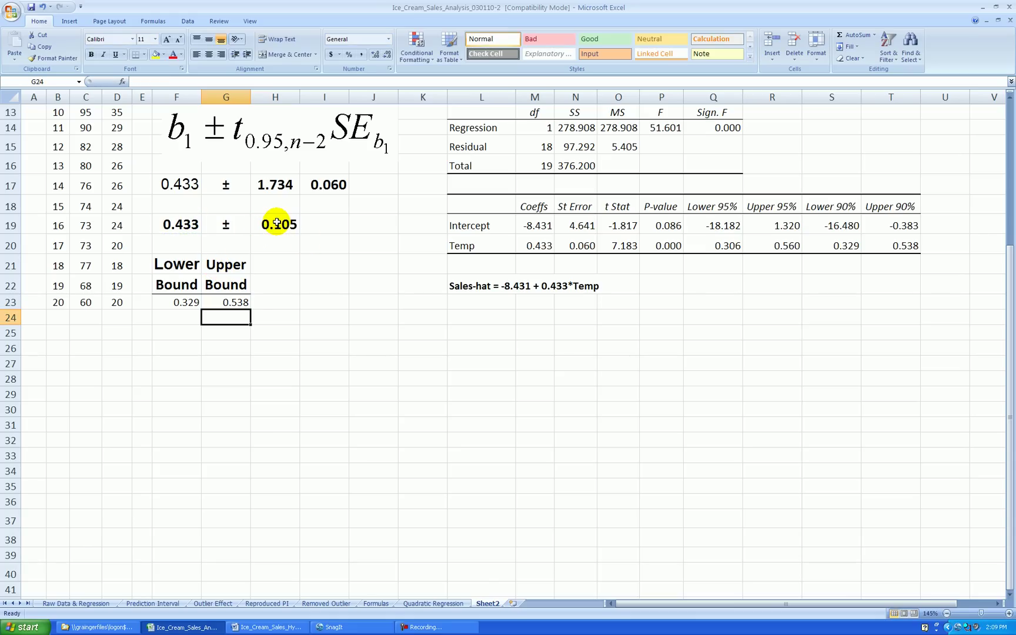
Step: Format the bound values in F23:G23 as bold and centred with font size 15
drag(190, 302, 232, 294)
click(91, 54)
click(209, 54)
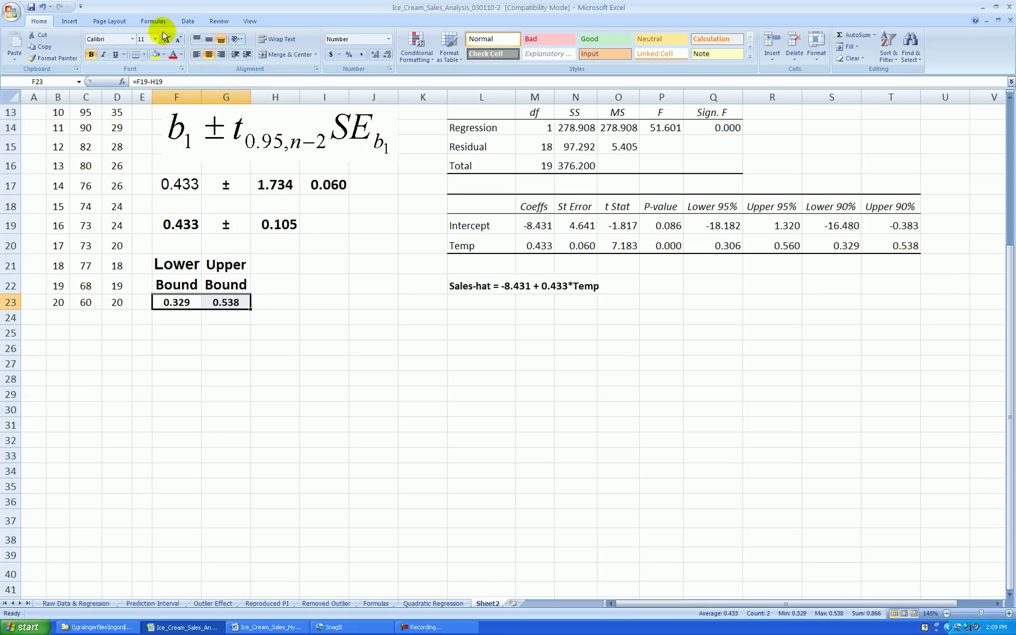
click(141, 39)
text(1.734)
key(Return)
click(315, 353)
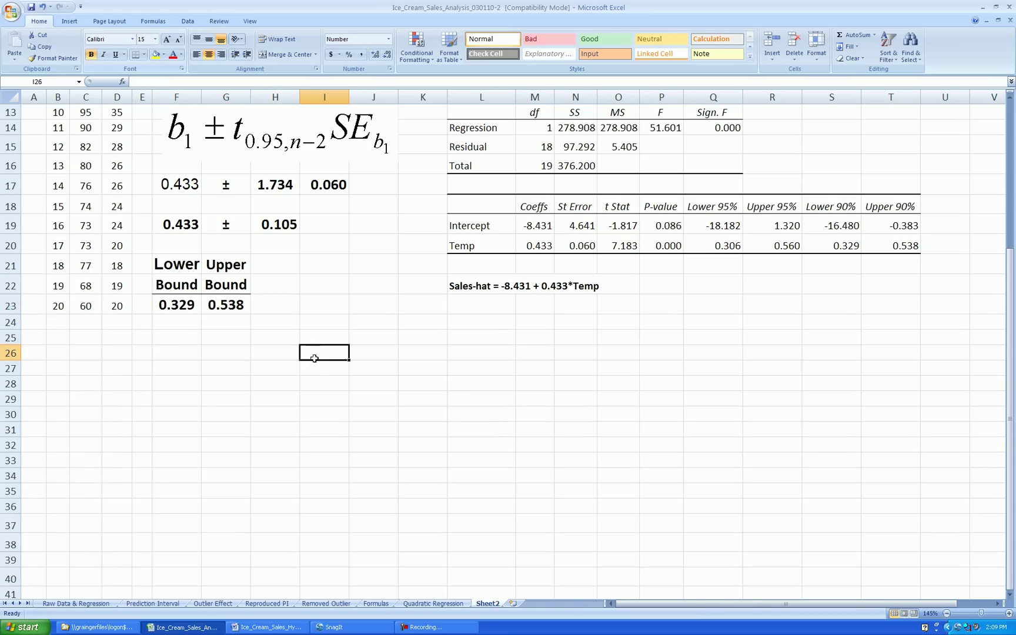
Step: Compare the calculated bounds in F23:G23 with the Lower 90% and Upper 90% values for Temp in S20:T20
scroll(331, 390, up, 2)
scroll(350, 362, down, 1)
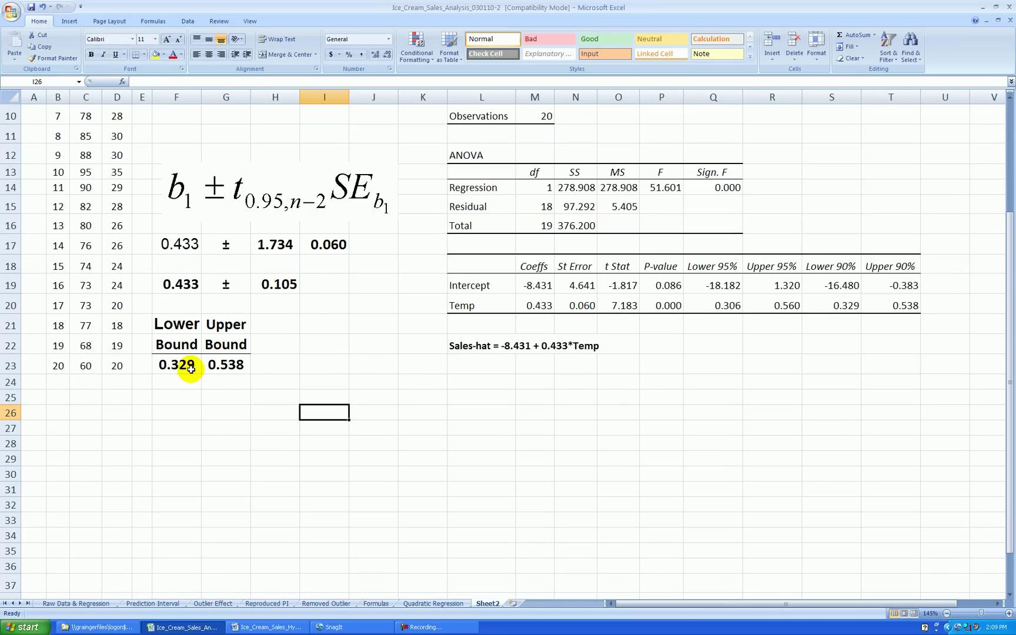
drag(849, 306, 888, 307)
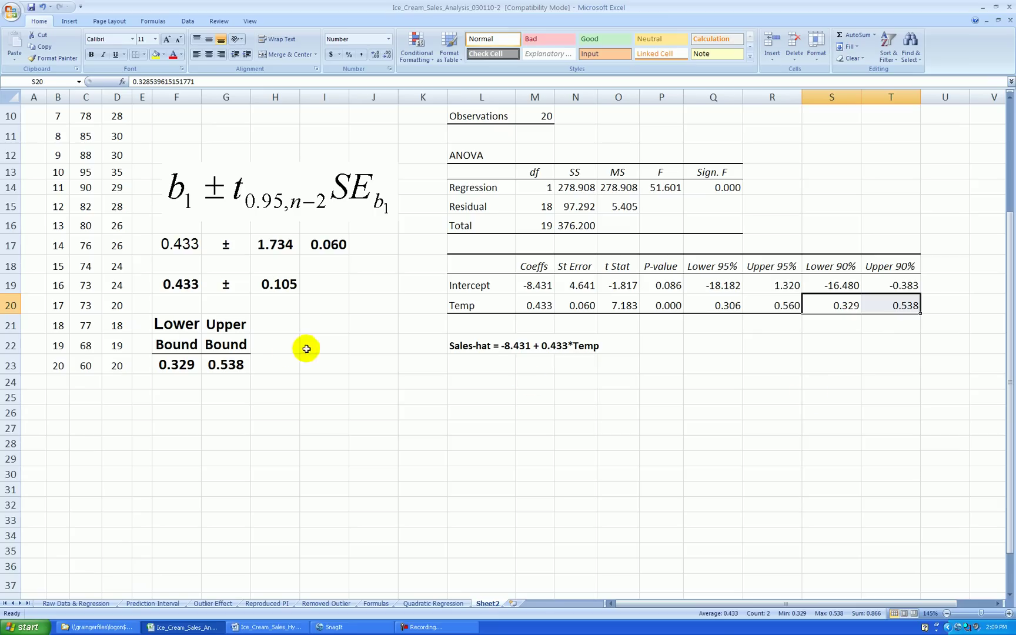
click(259, 365)
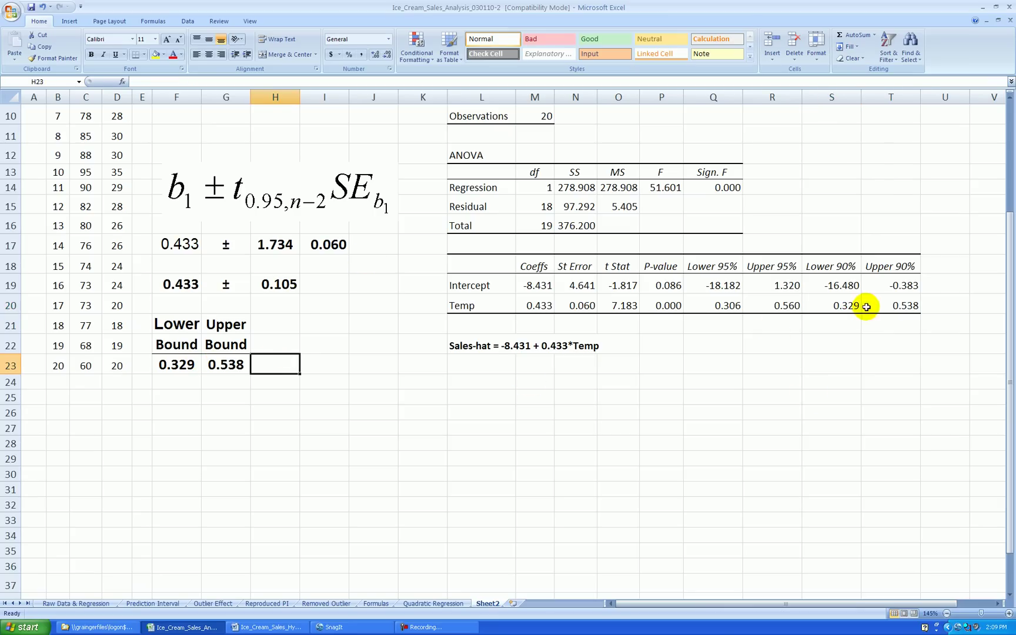
click(363, 325)
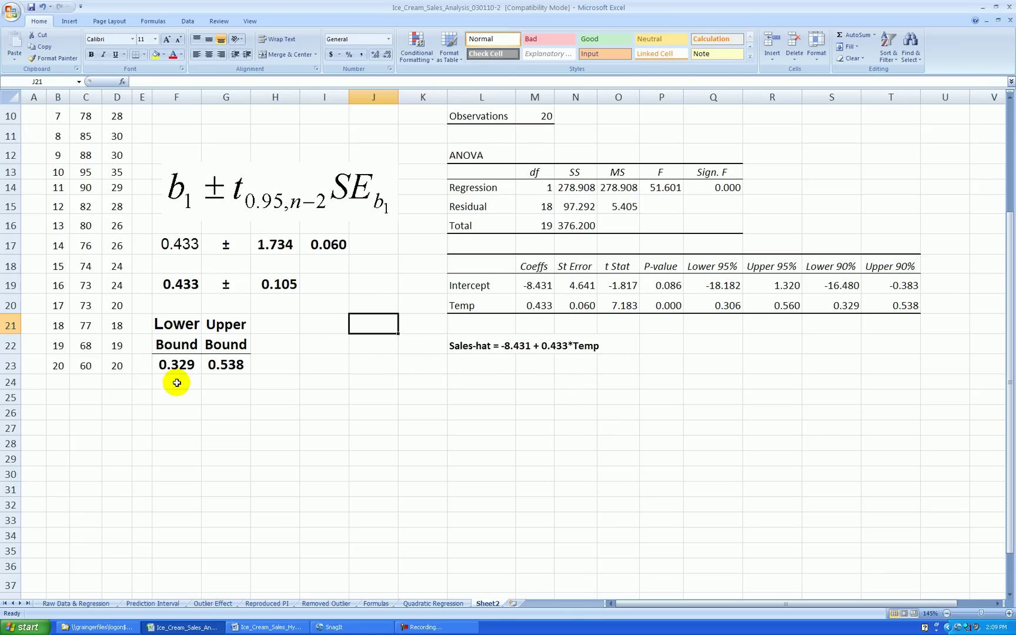
Step: Review the slope's 90% confidence interval in F23:G23 together with the formula and margin it is built from
click(274, 357)
scroll(438, 382, down, 2)
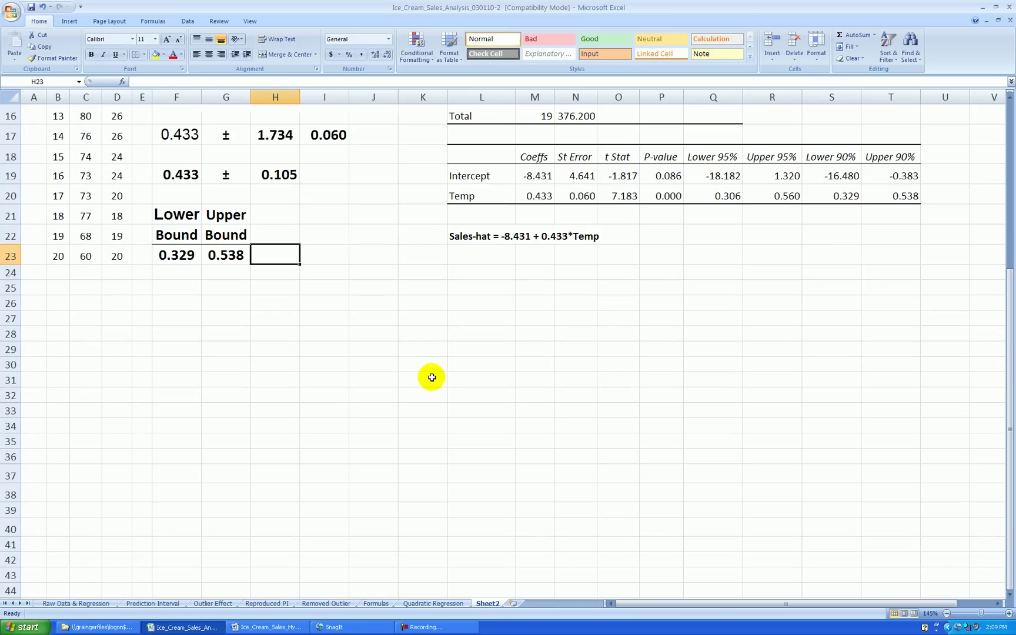
click(423, 338)
click(334, 302)
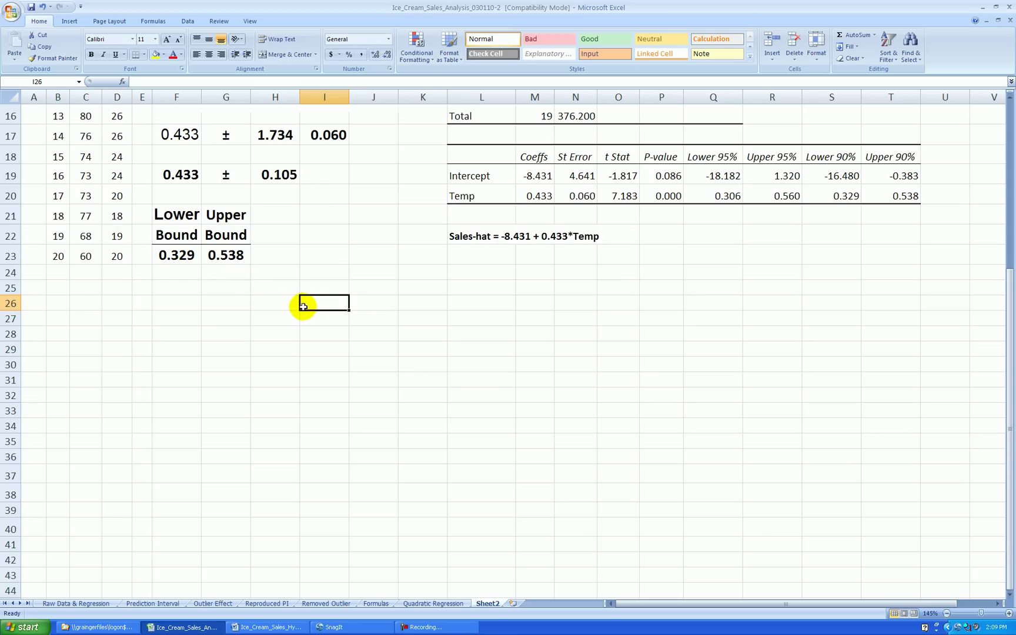
click(341, 274)
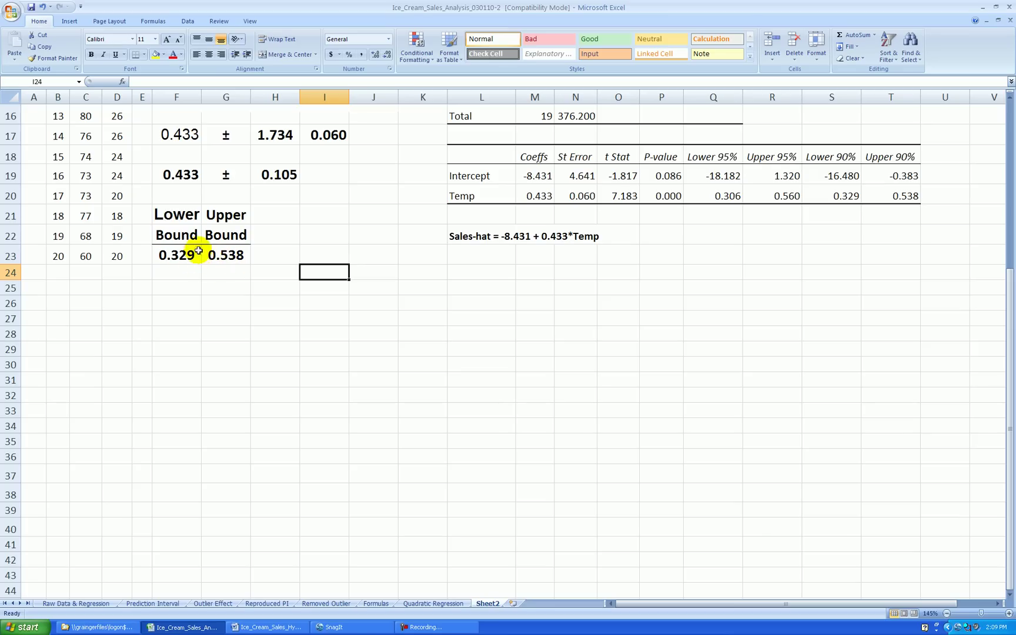
scroll(372, 328, up, 3)
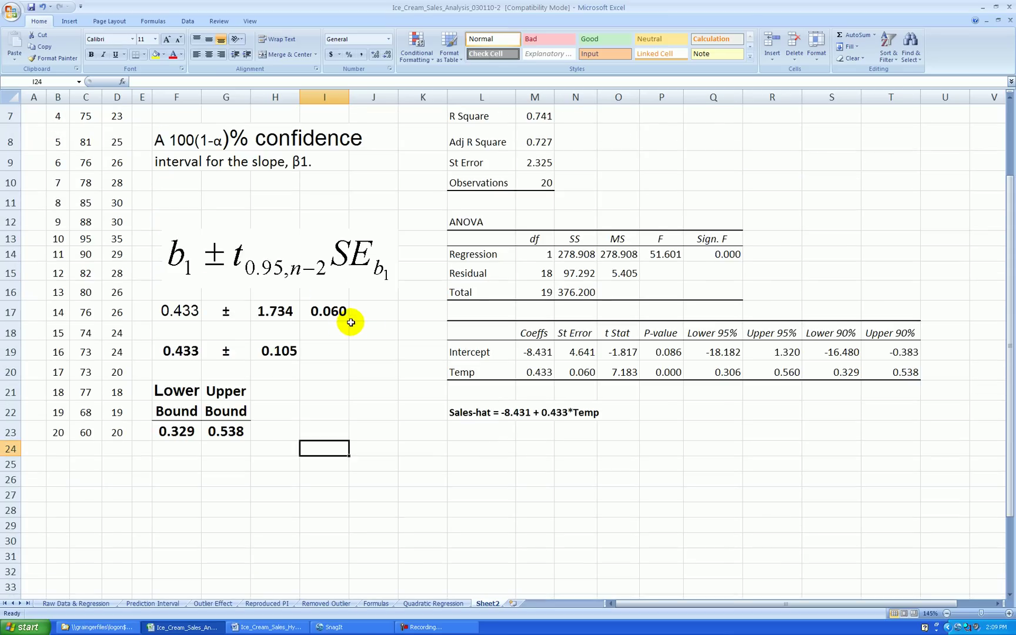
scroll(346, 329, down, 2)
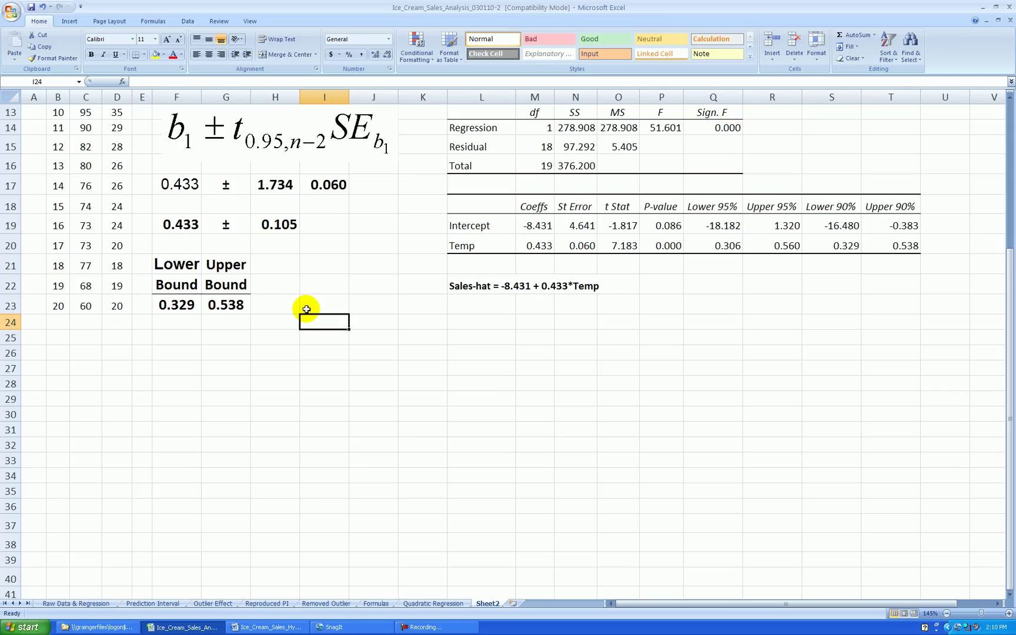
click(353, 327)
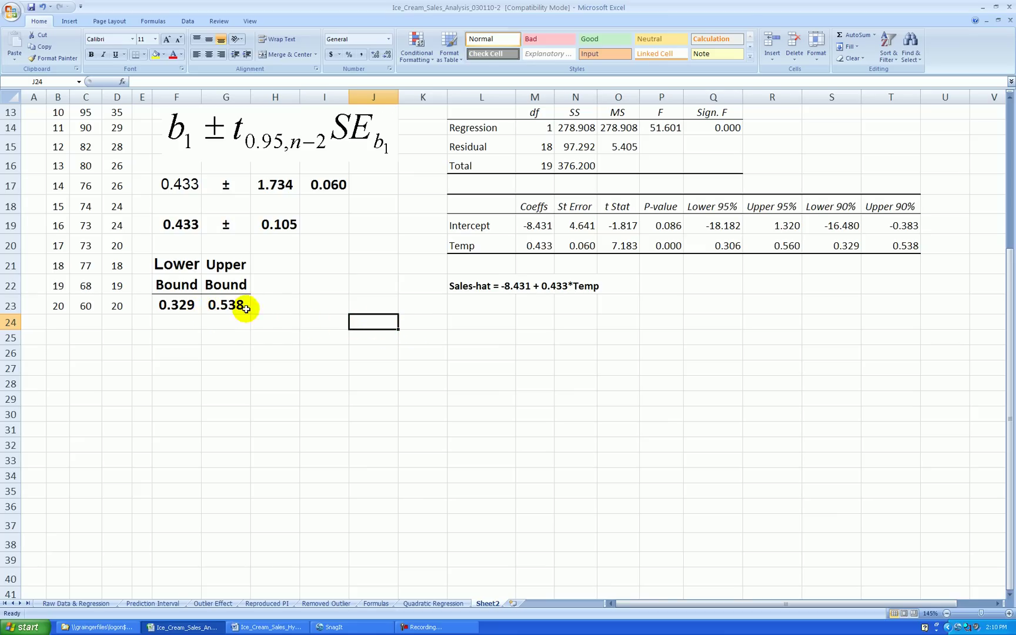
drag(171, 304, 209, 304)
click(332, 324)
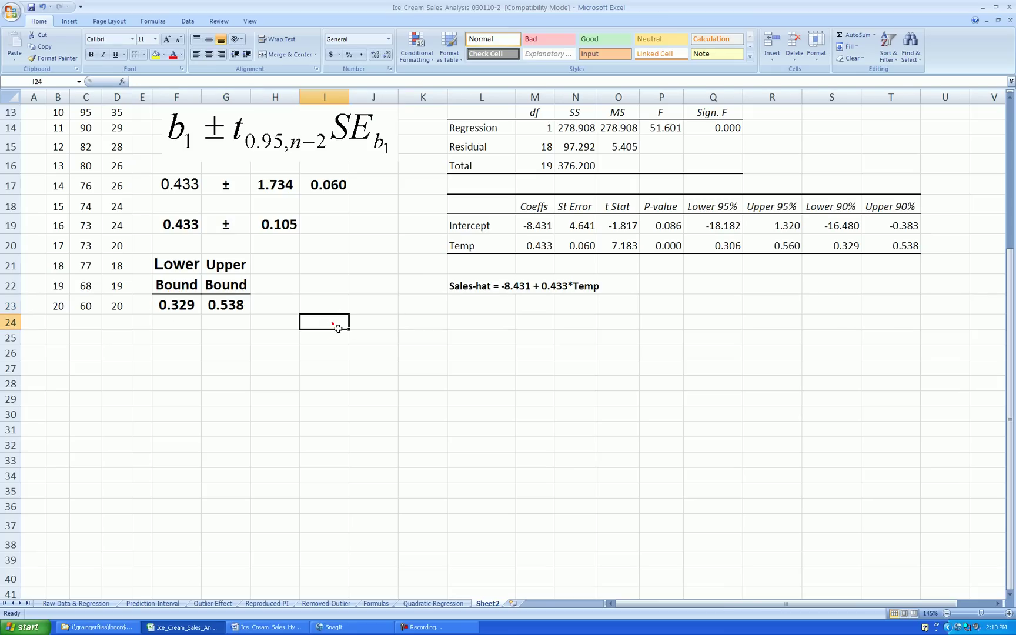
Step: Examine the Lower 95% and Upper 95% bounds for Temp in Q20:R20 against the 90% interval
click(374, 339)
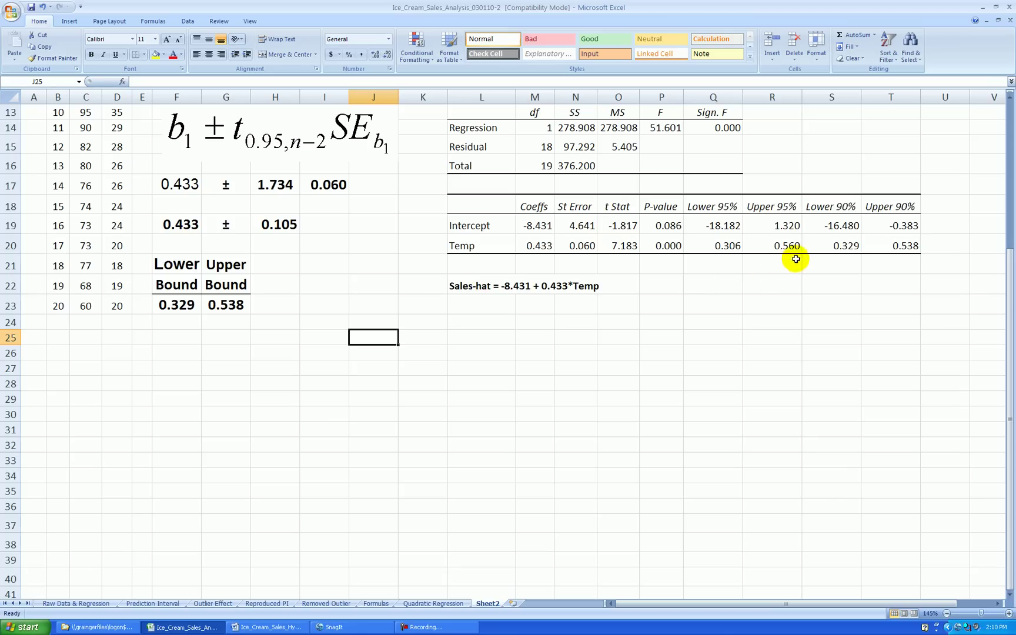
drag(778, 246, 832, 247)
click(730, 247)
drag(730, 247, 776, 246)
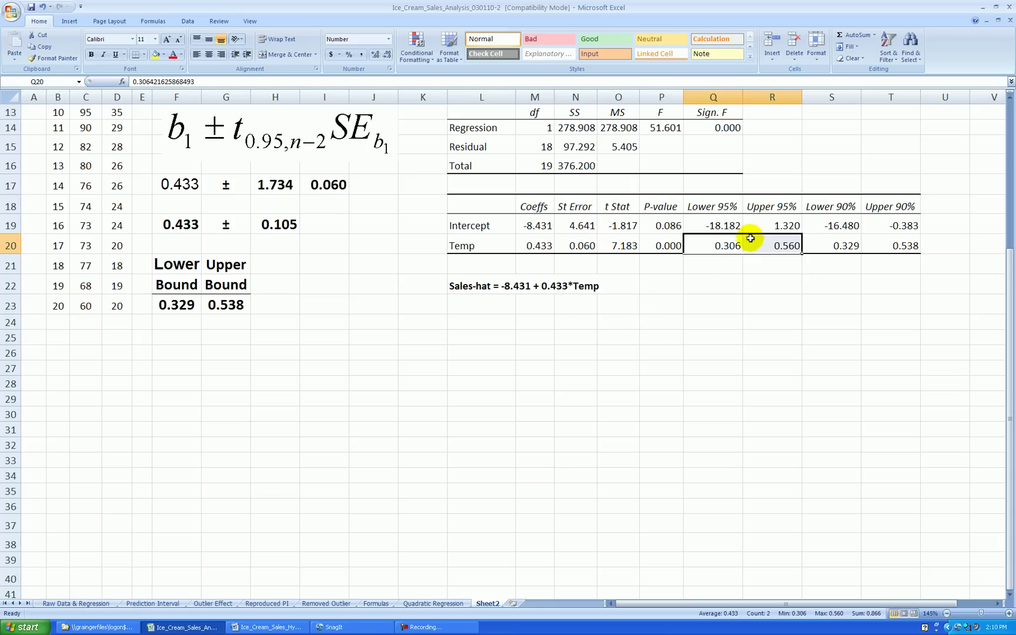
Step: Examine the Temp coefficient and its standard error in M20:N20, and compare that error with the regression's overall standard error in M9
scroll(367, 262, up, 1)
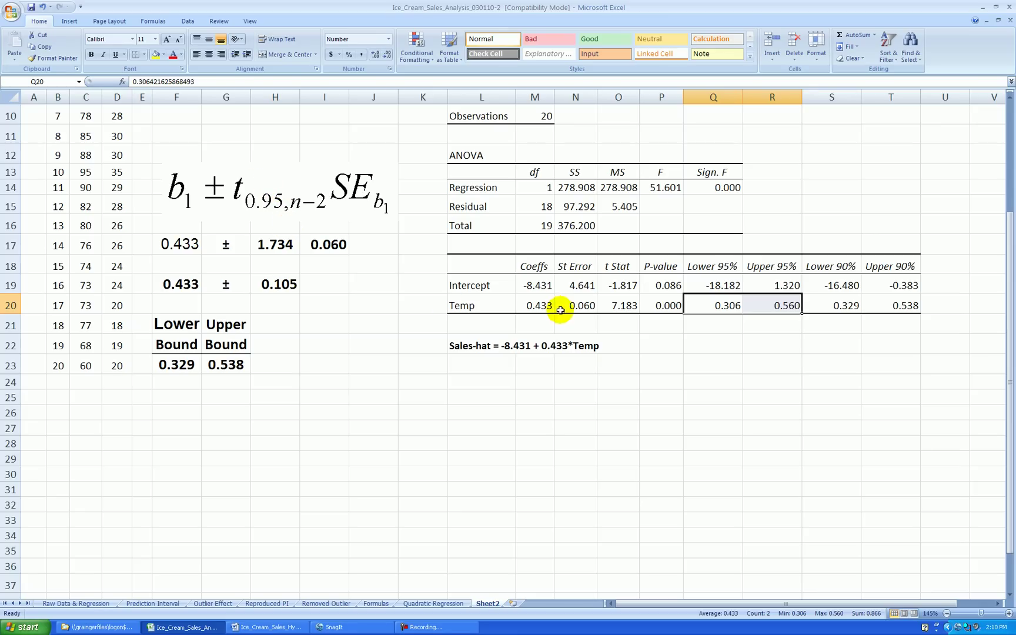
click(542, 303)
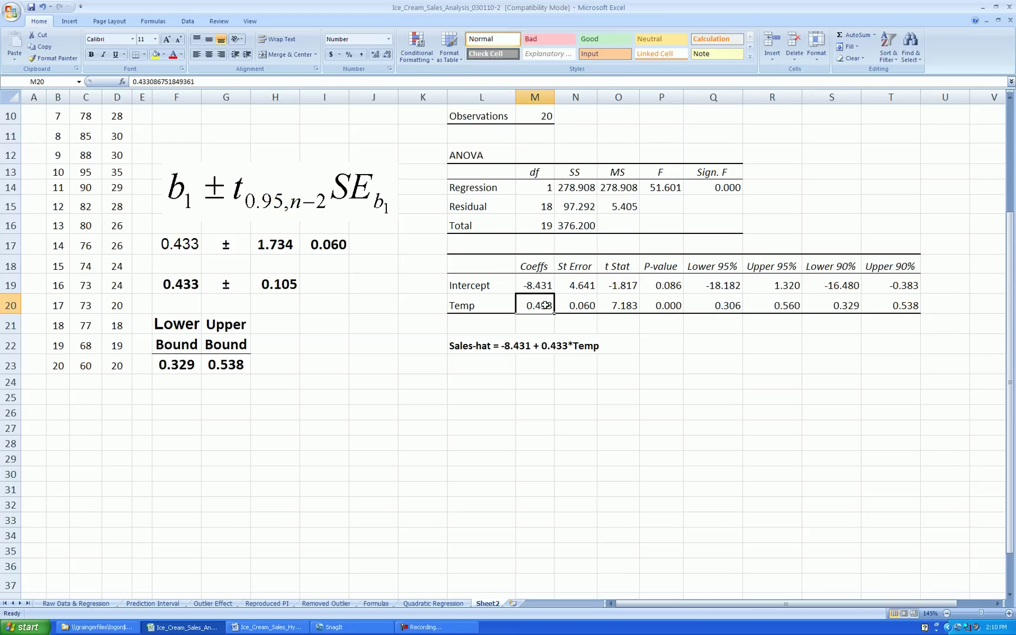
click(578, 307)
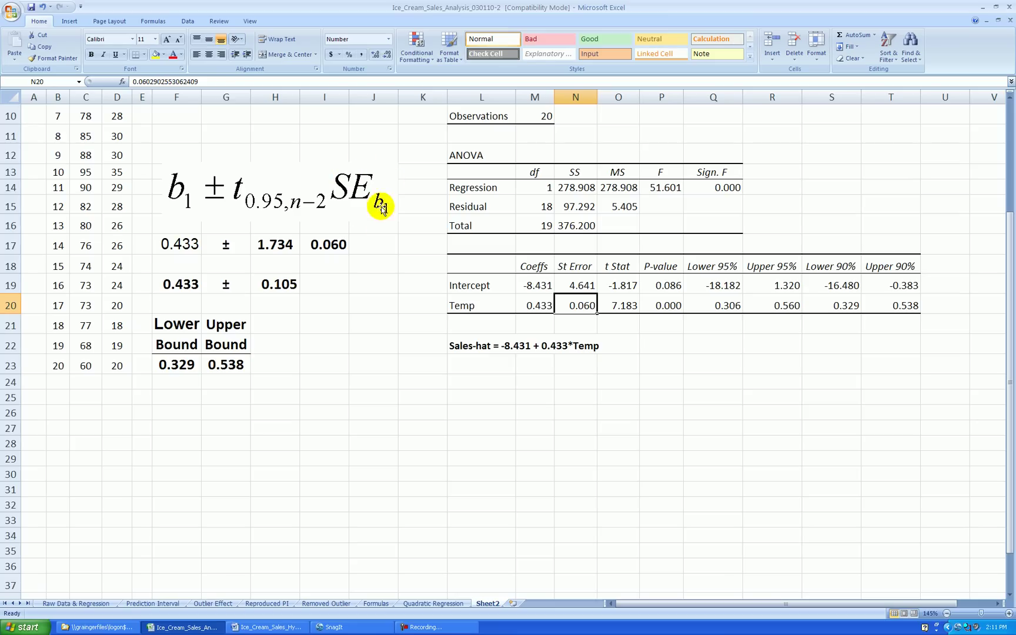
click(348, 309)
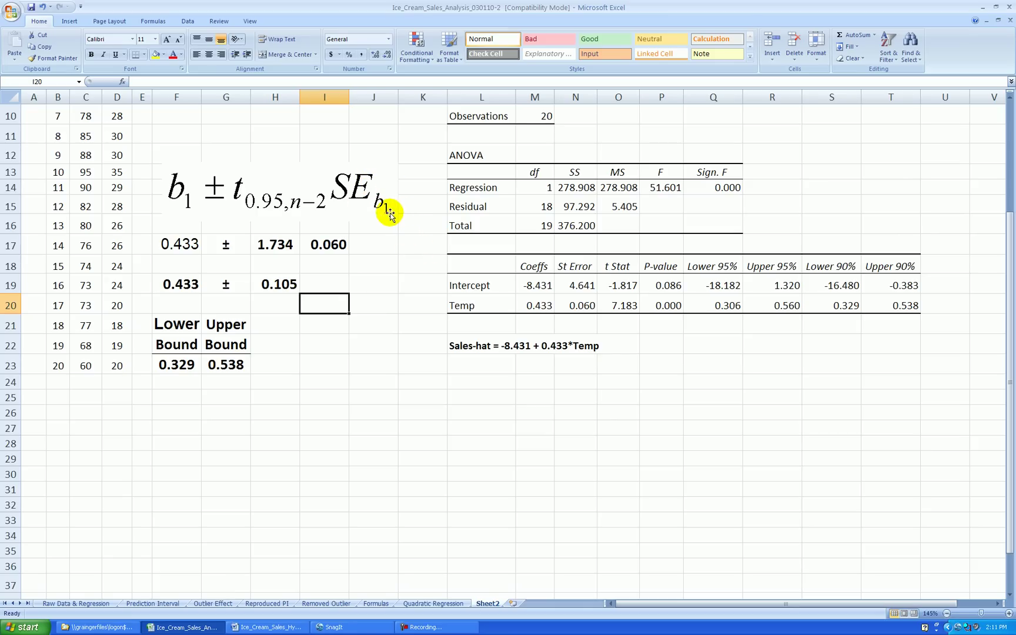
click(485, 311)
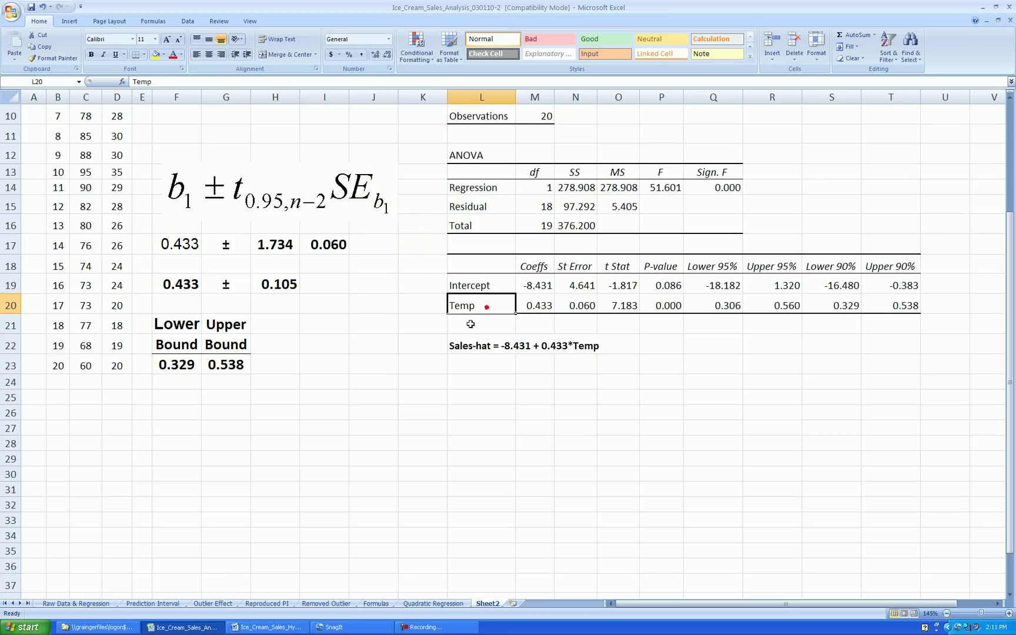
scroll(464, 279, up, 3)
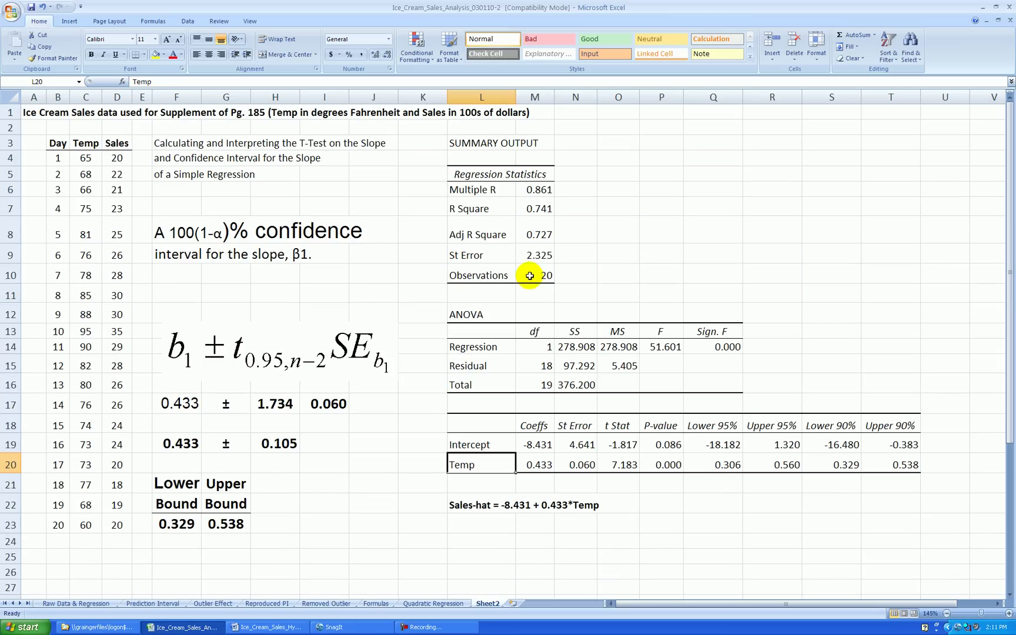
click(537, 255)
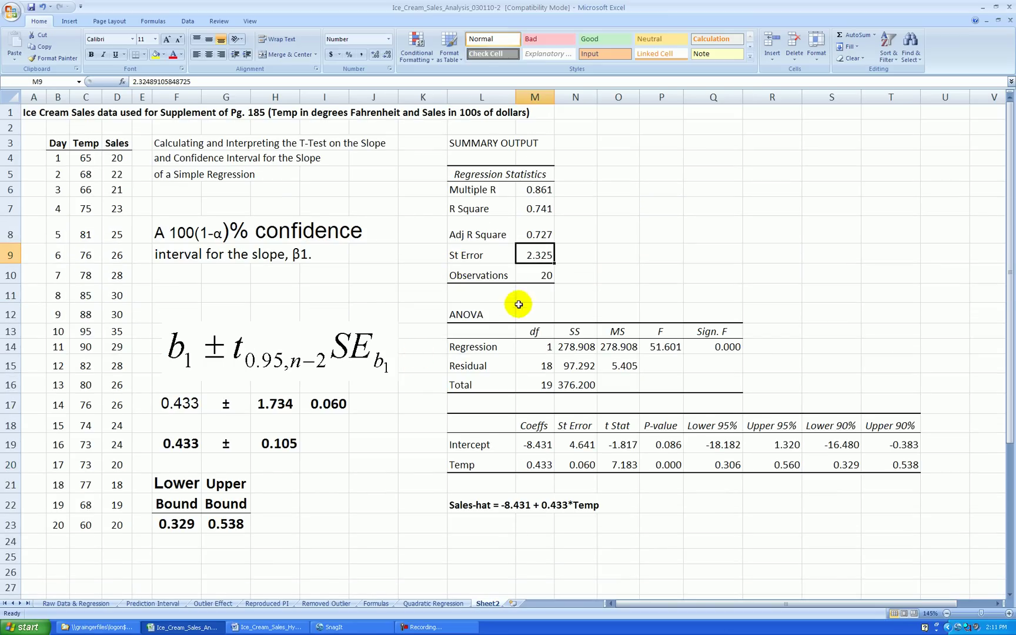
scroll(517, 303, down, 1)
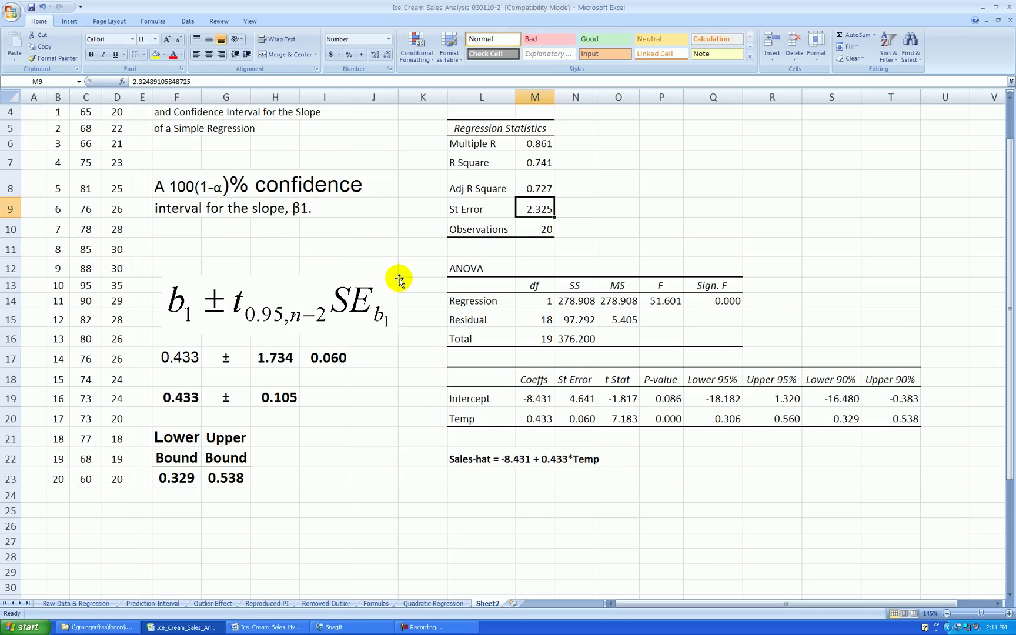
scroll(399, 280, up, 1)
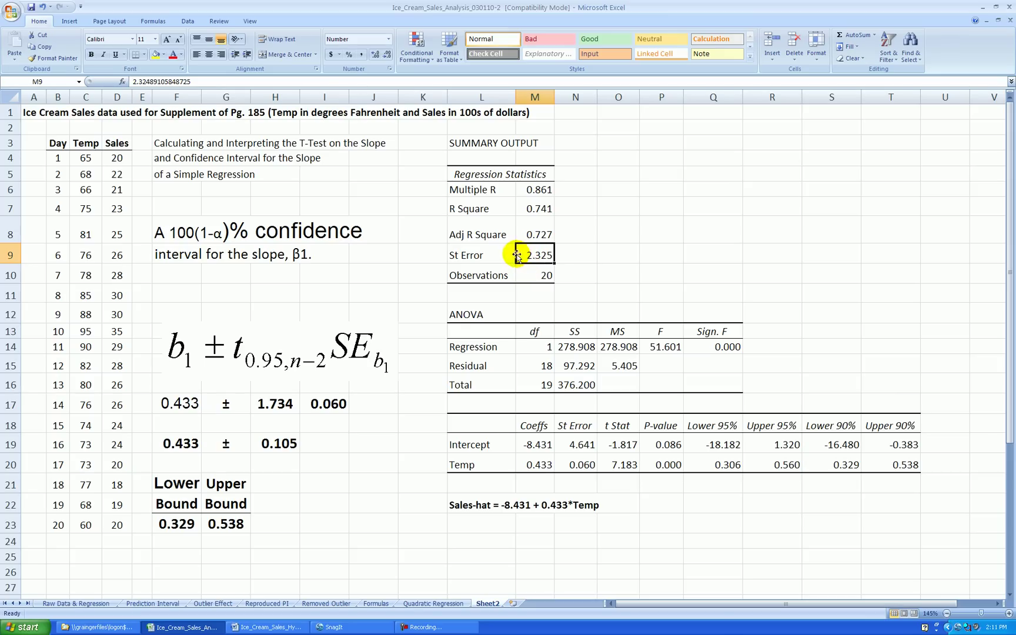
scroll(450, 311, down, 1)
scroll(448, 310, down, 1)
scroll(444, 308, up, 2)
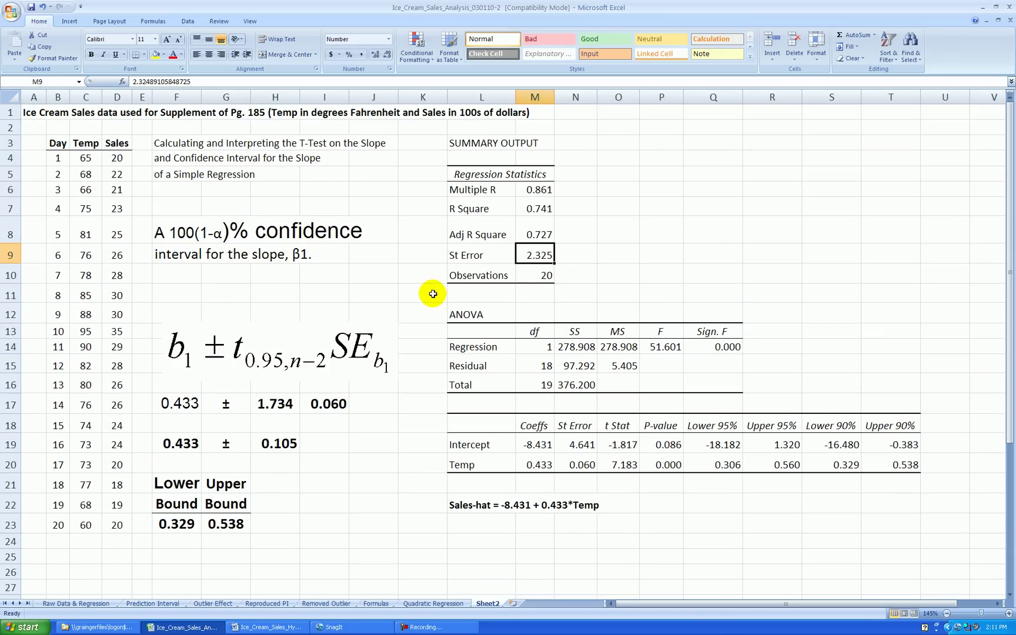